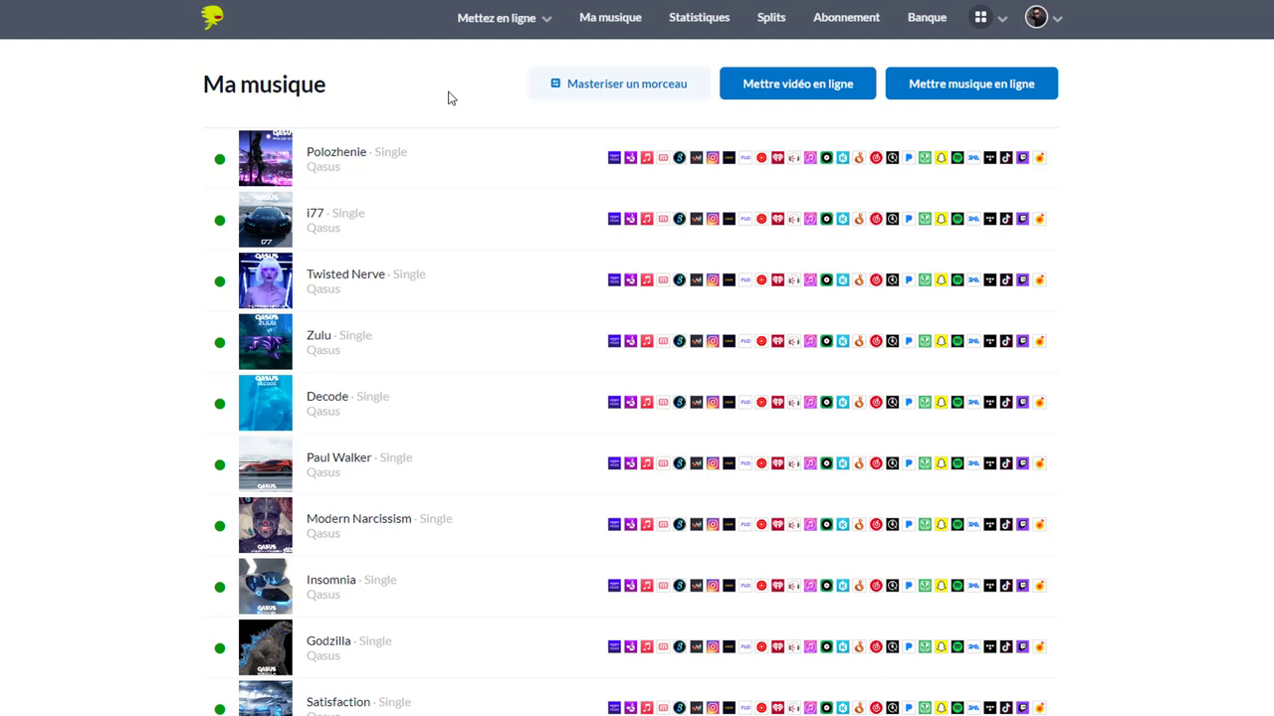
# Open DistroKid's new-release upload form via 'Mettez en ligne' in the top navigation
pyautogui.scroll(-3, 420, 95)
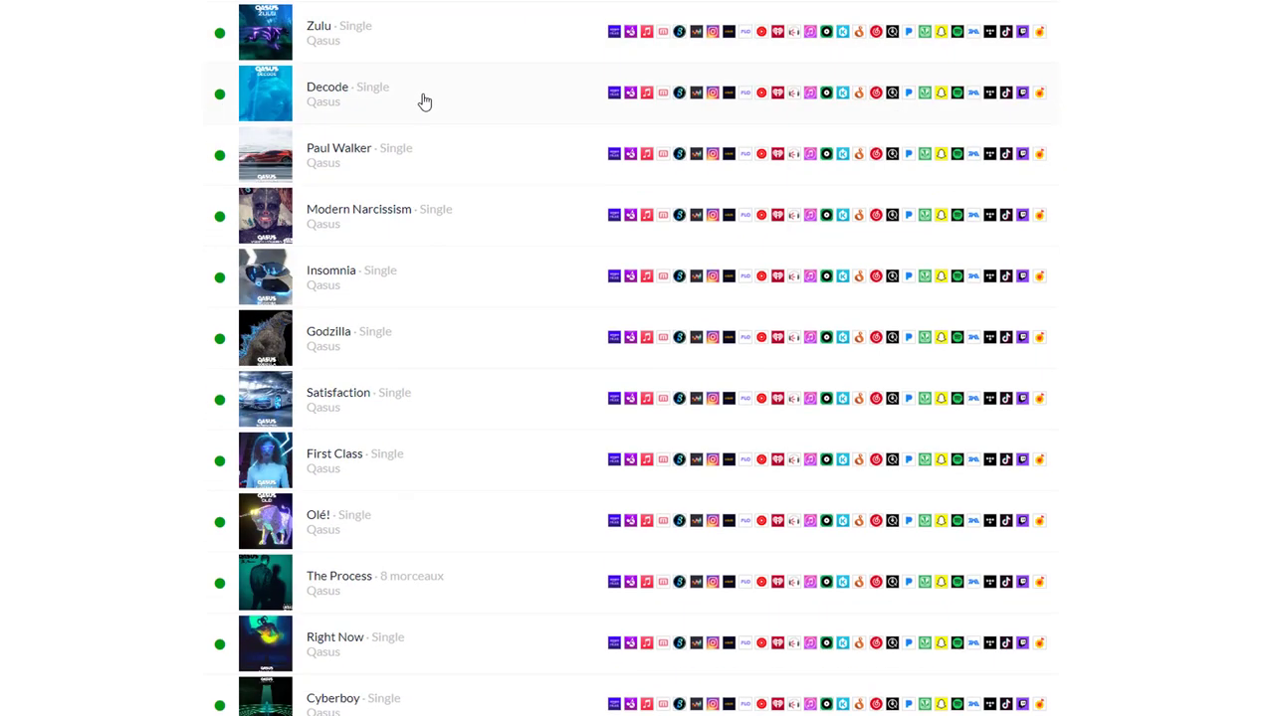
pyautogui.scroll(-2, 424, 101)
pyautogui.scroll(6, 421, 103)
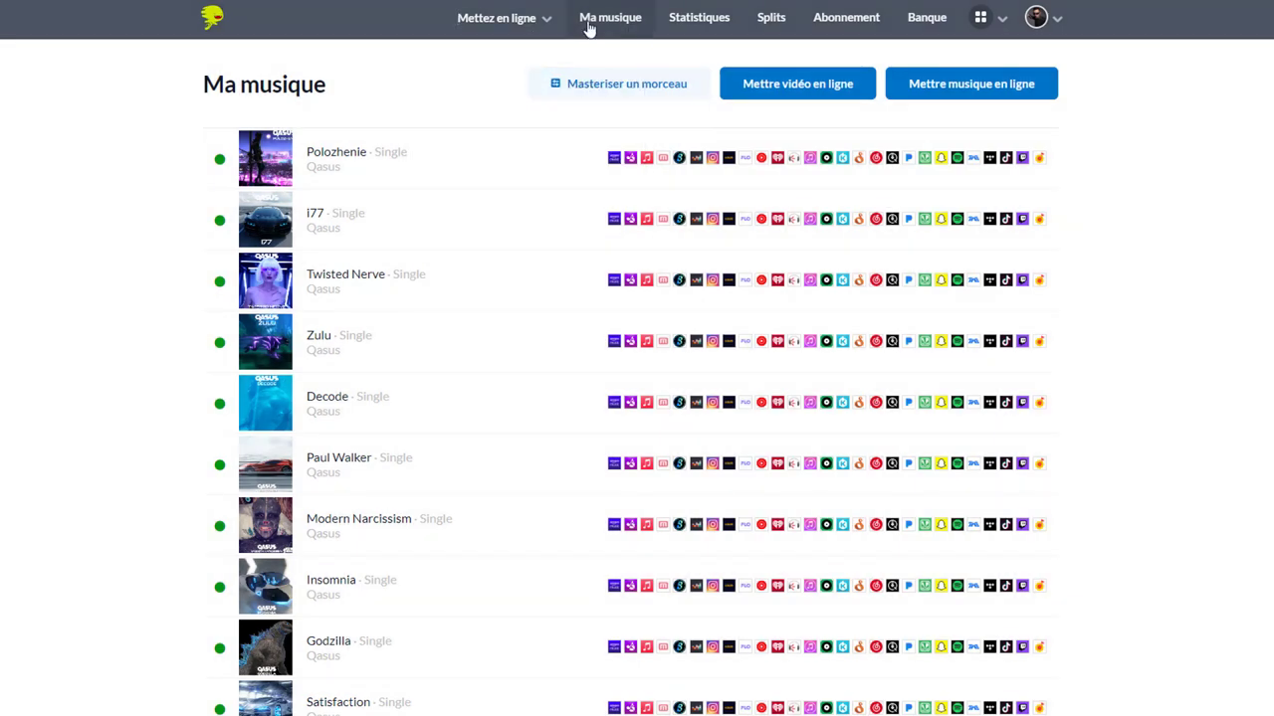
pyautogui.click(479, 26)
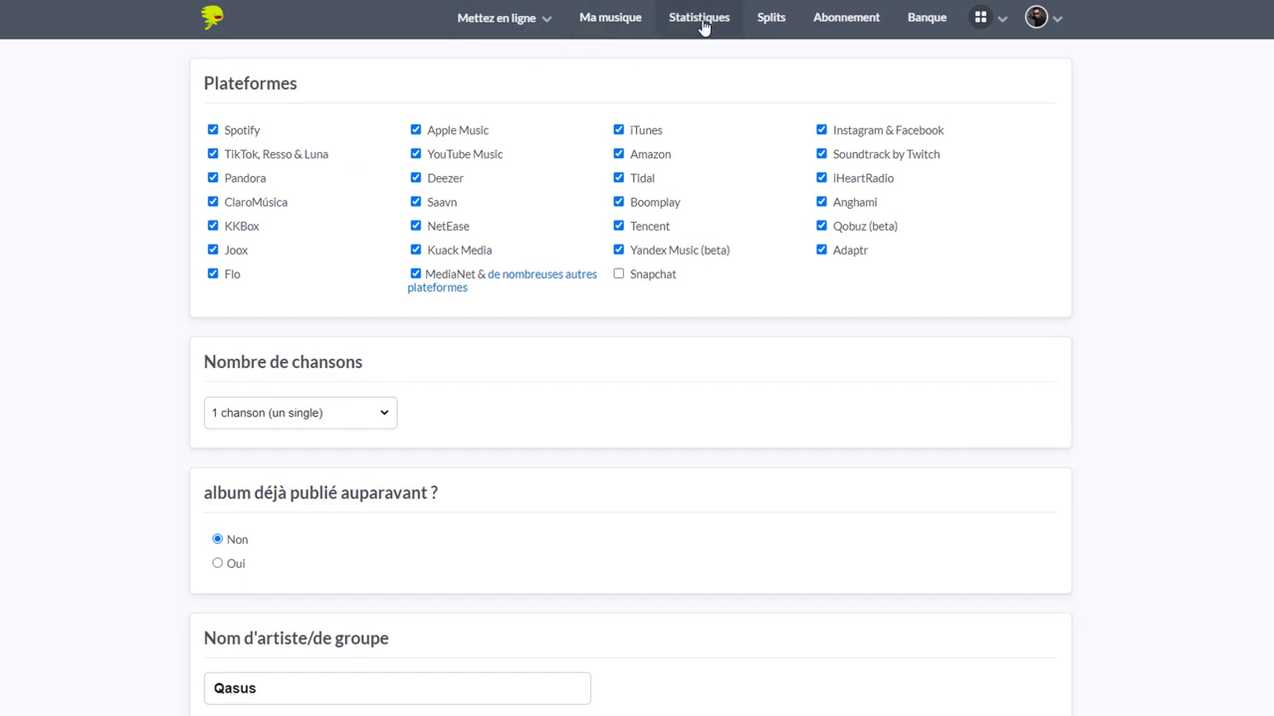
# Scroll through the upload form, reviewing the title tips, featuring question and paid extras
pyautogui.scroll(-7, 497, 264)
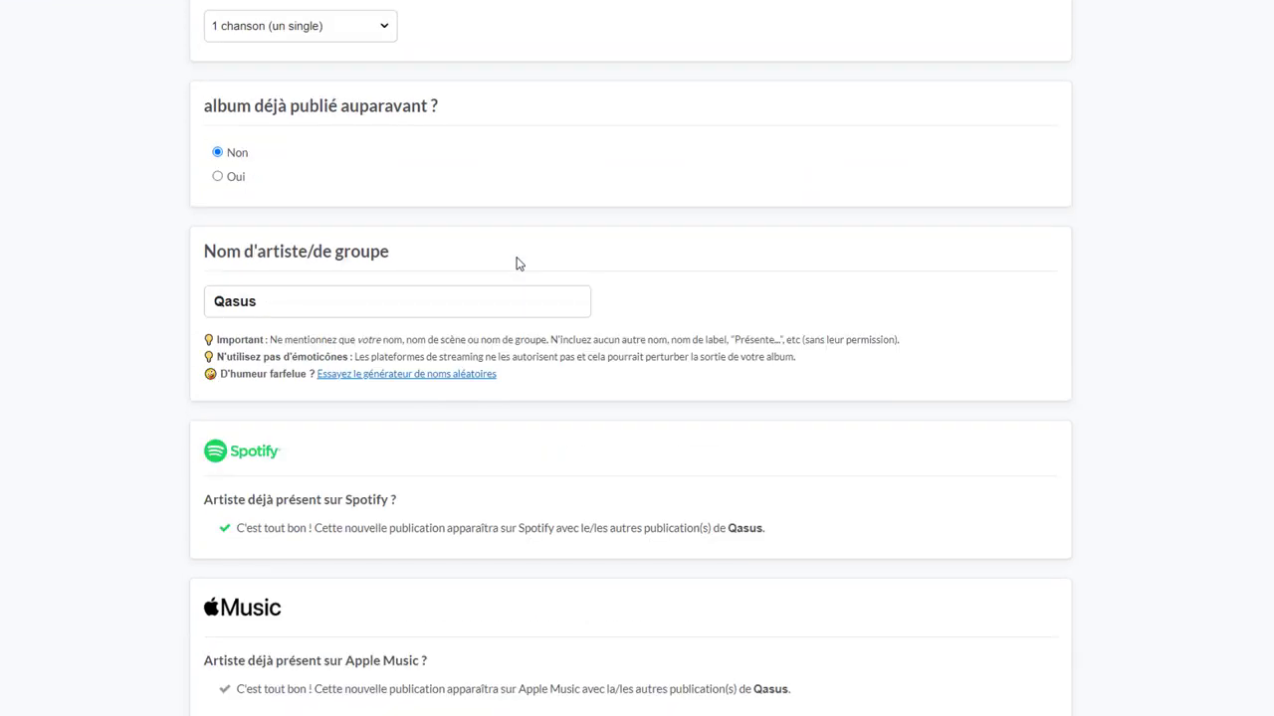
pyautogui.scroll(-10, 478, 236)
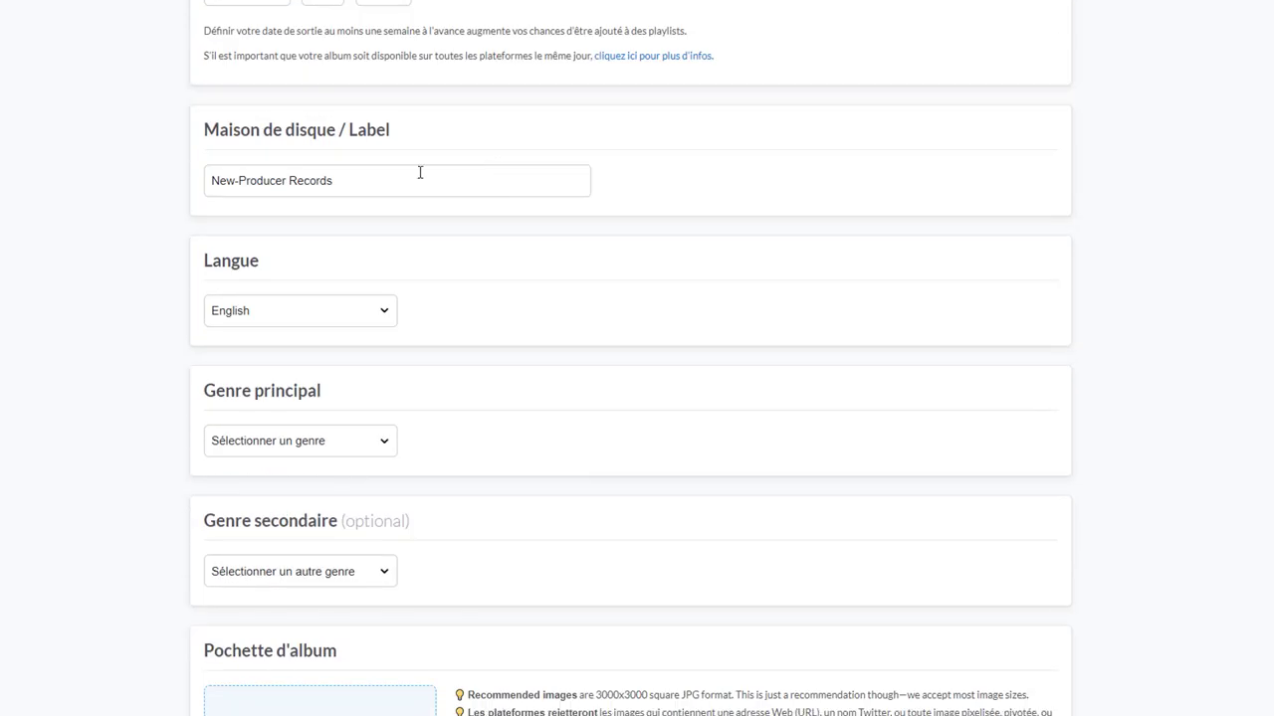
pyautogui.scroll(-9, 430, 261)
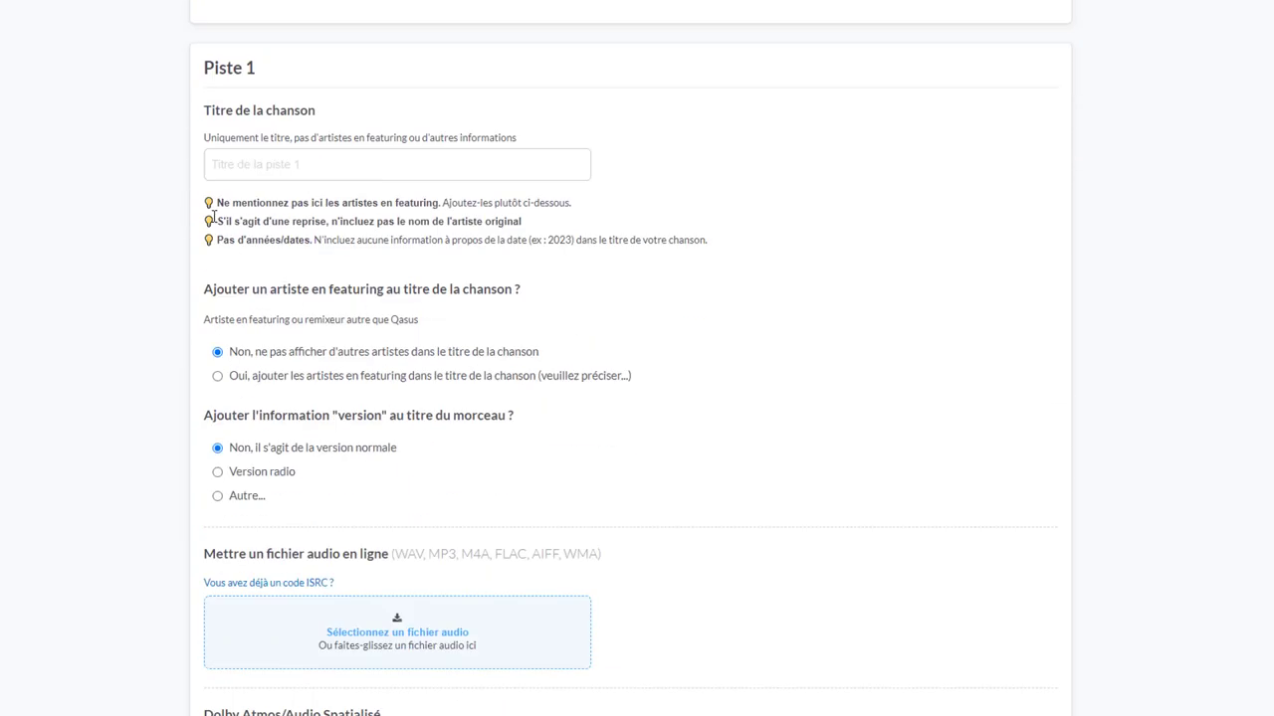
pyautogui.moveTo(208, 203); pyautogui.dragTo(691, 259)
pyautogui.click(674, 263)
pyautogui.scroll(-11, 674, 263)
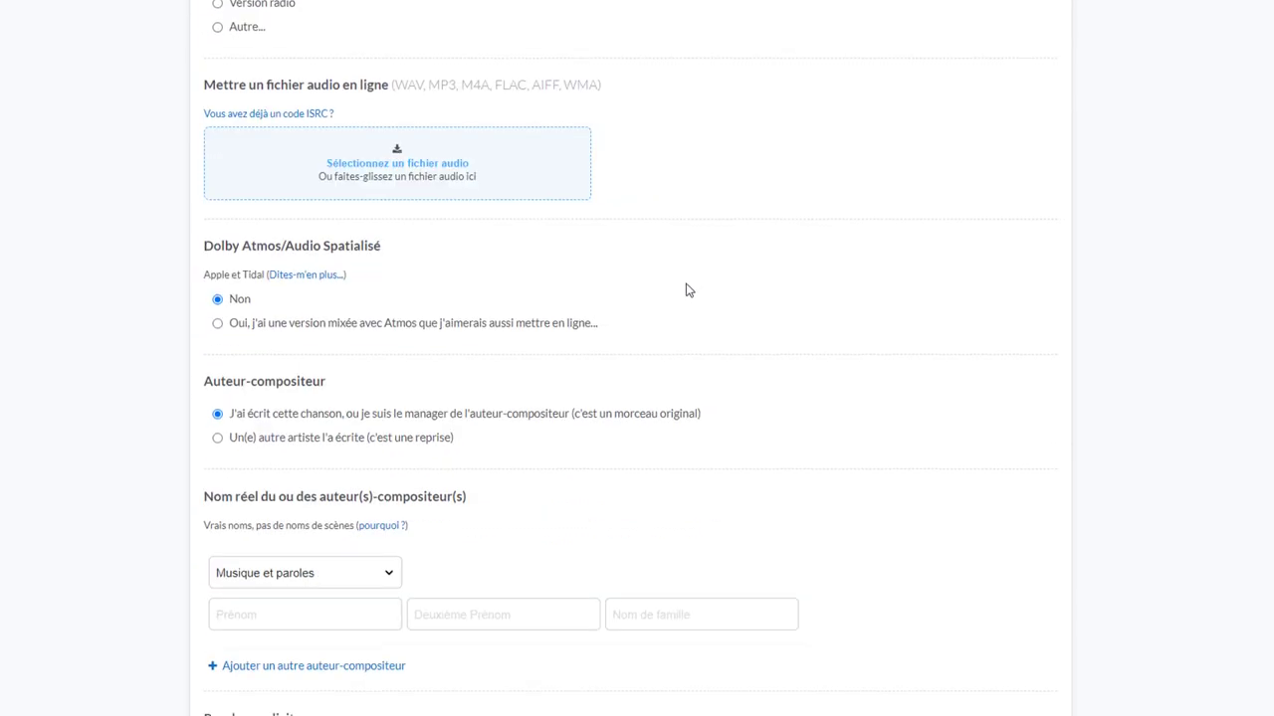
pyautogui.scroll(-7, 695, 284)
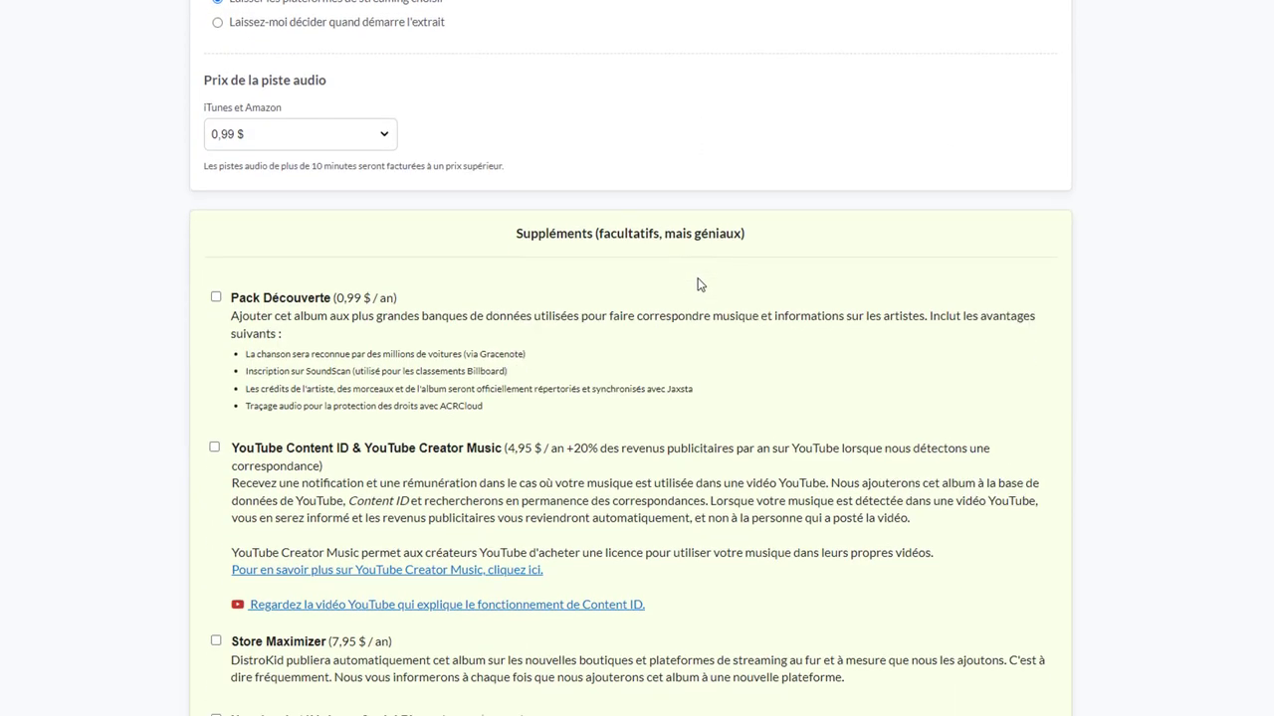
pyautogui.scroll(1, 321, 169)
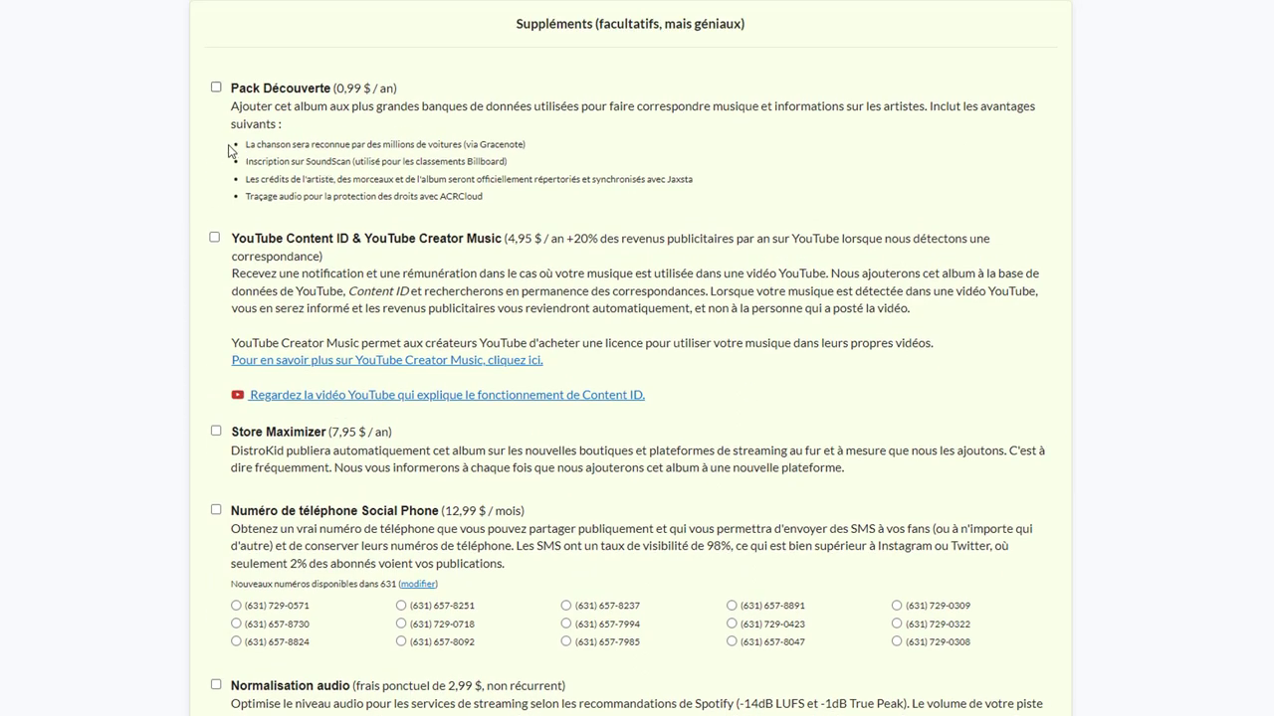
pyautogui.moveTo(245, 144); pyautogui.dragTo(1027, 630)
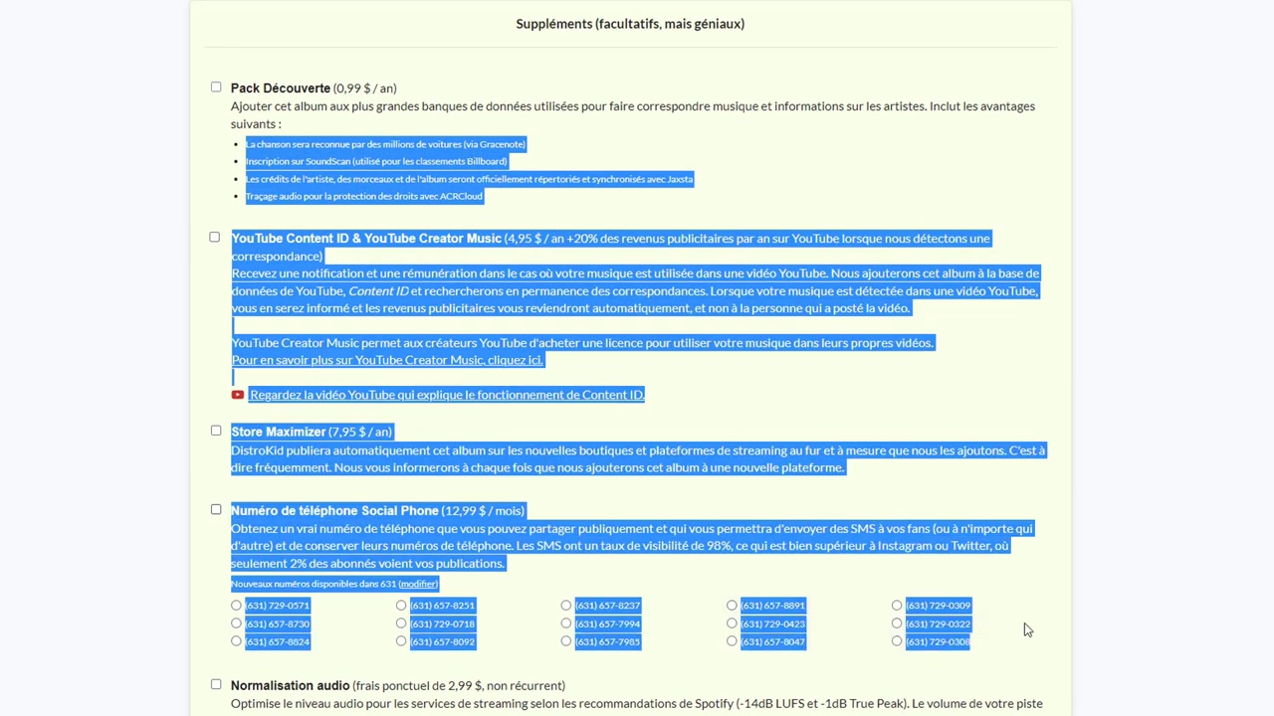
pyautogui.click(1164, 541)
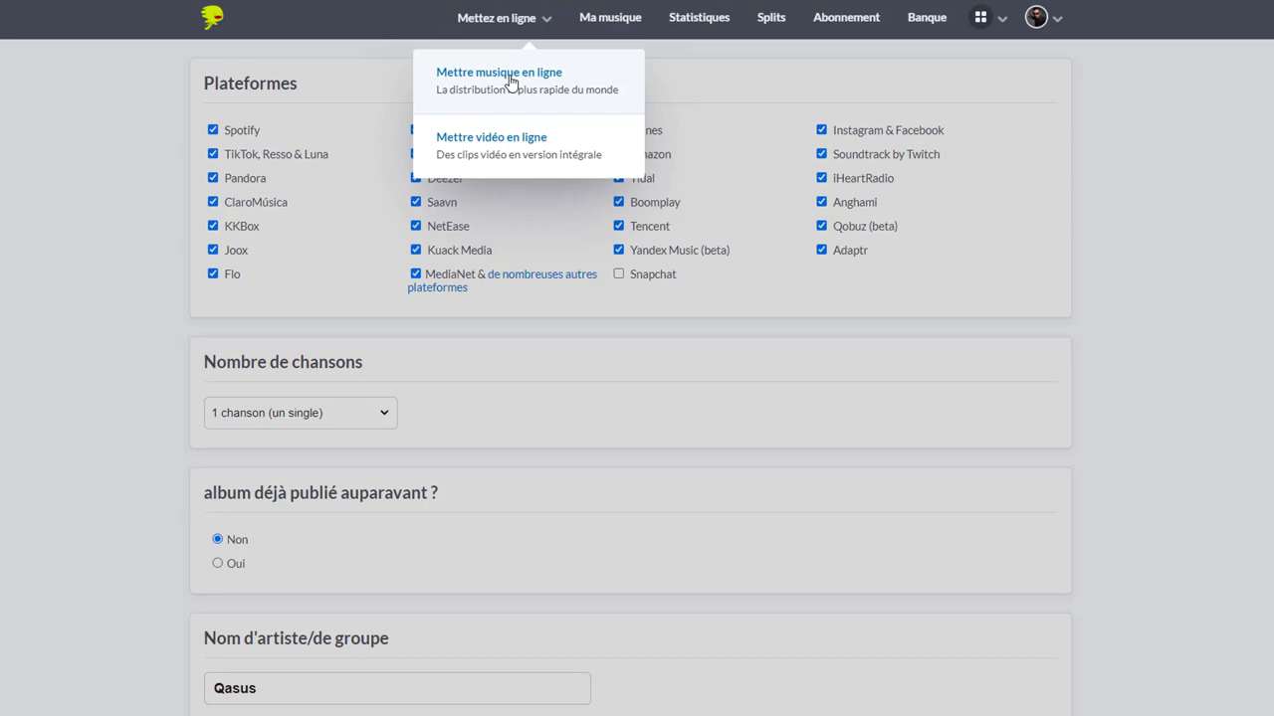
pyautogui.click(512, 79)
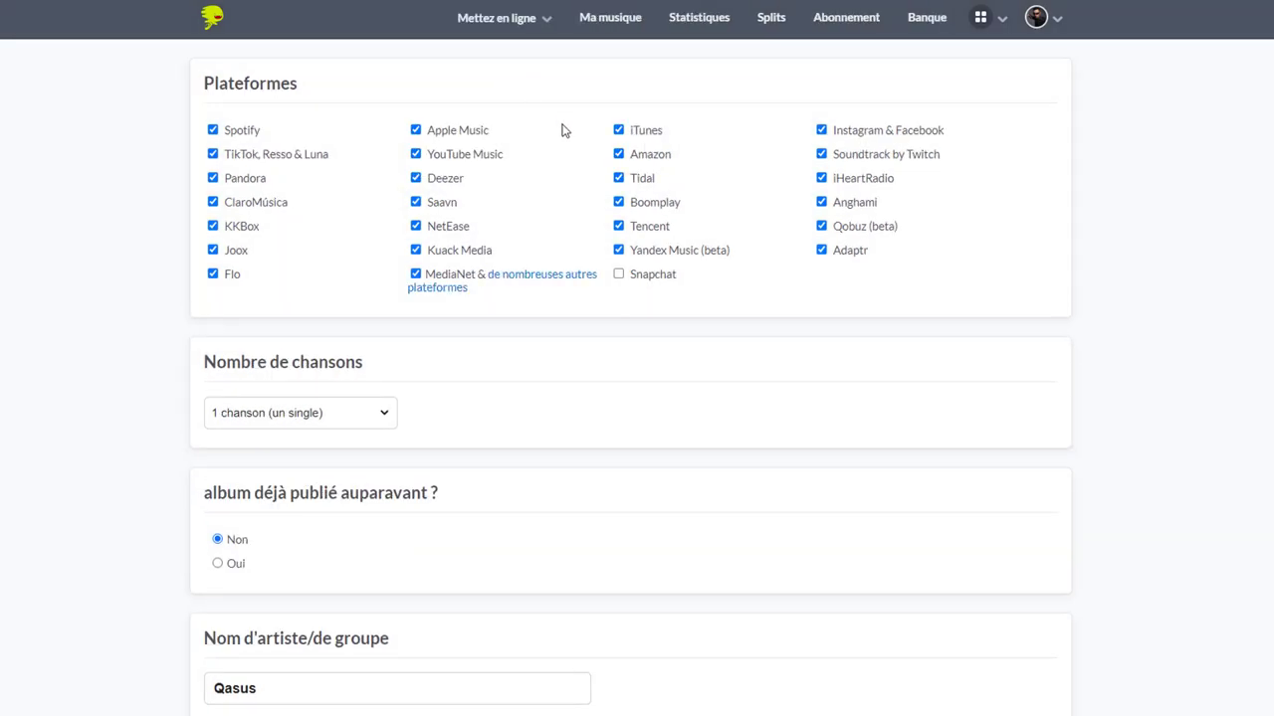
pyautogui.scroll(-2, 545, 174)
pyautogui.scroll(-1, 557, 205)
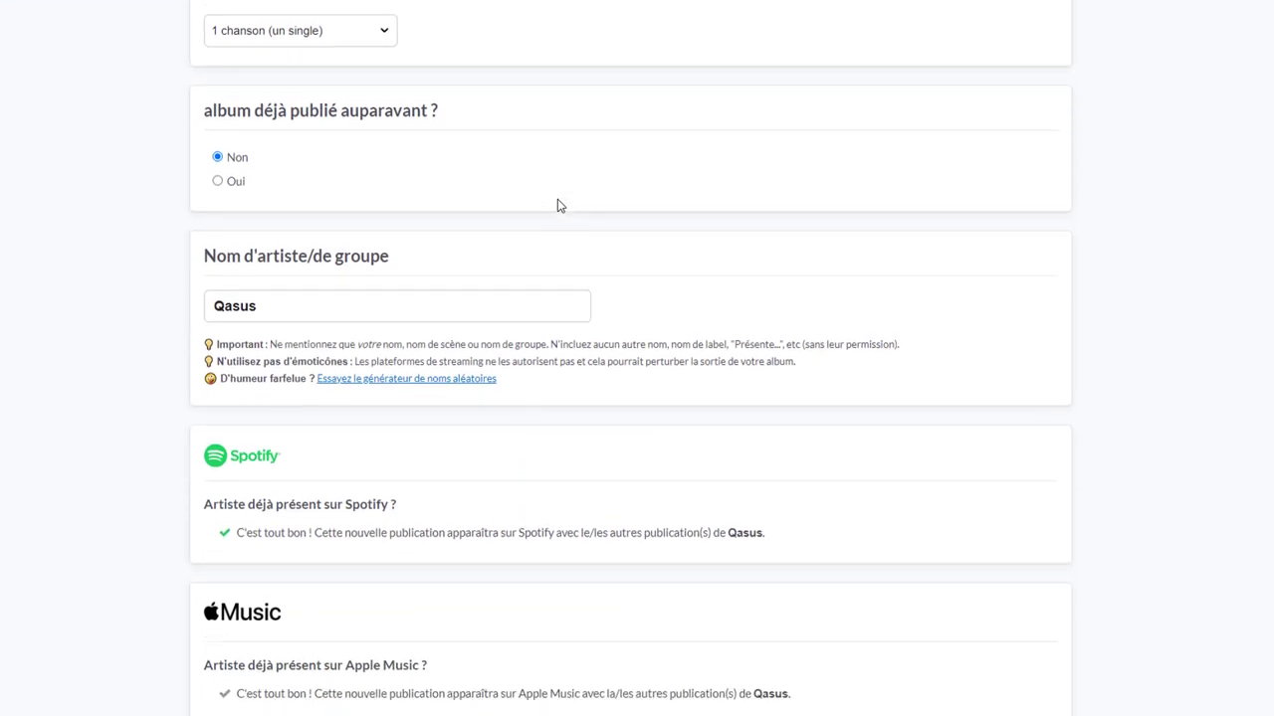
pyautogui.scroll(3, 557, 206)
pyautogui.scroll(-1, 557, 206)
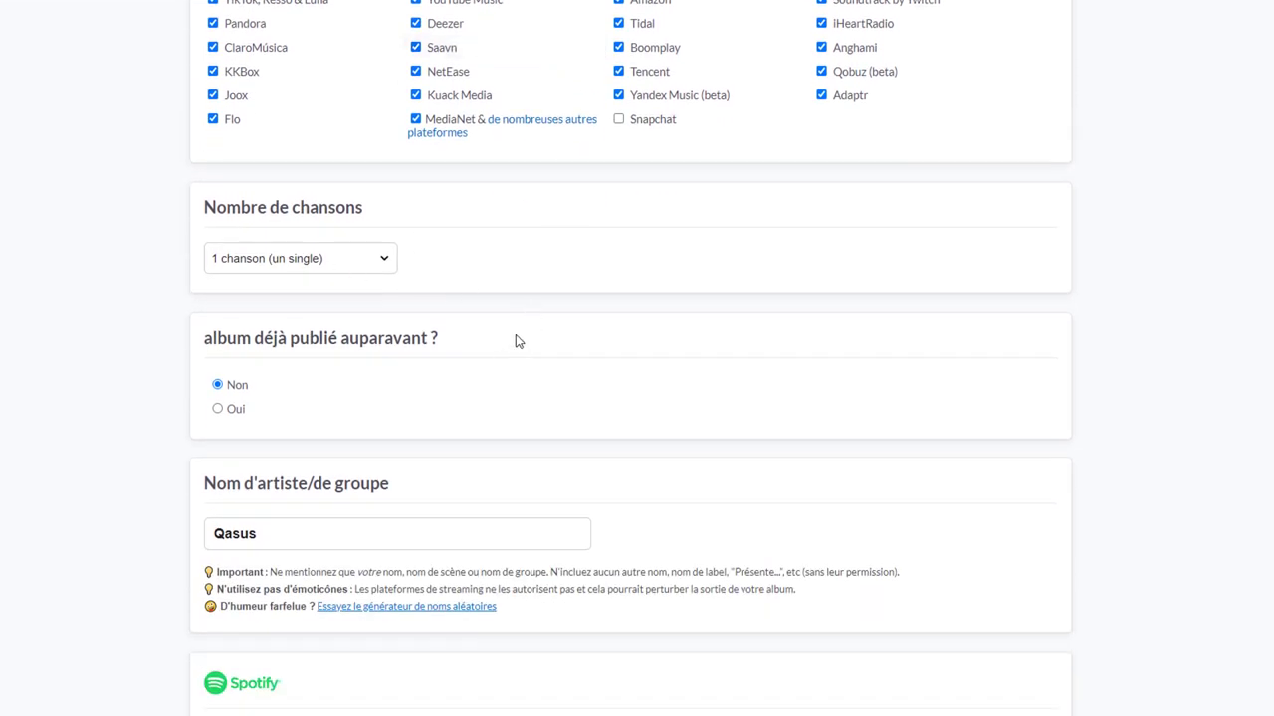
pyautogui.scroll(-5, 517, 341)
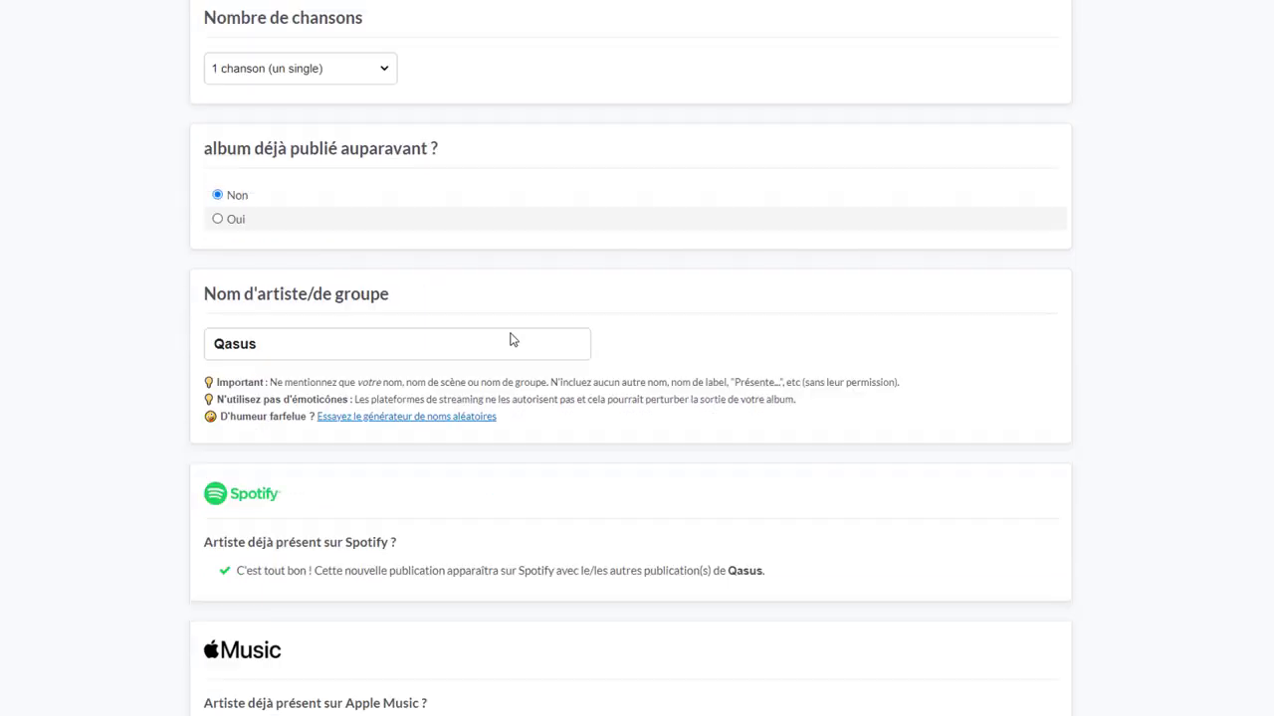
pyautogui.scroll(-1, 546, 335)
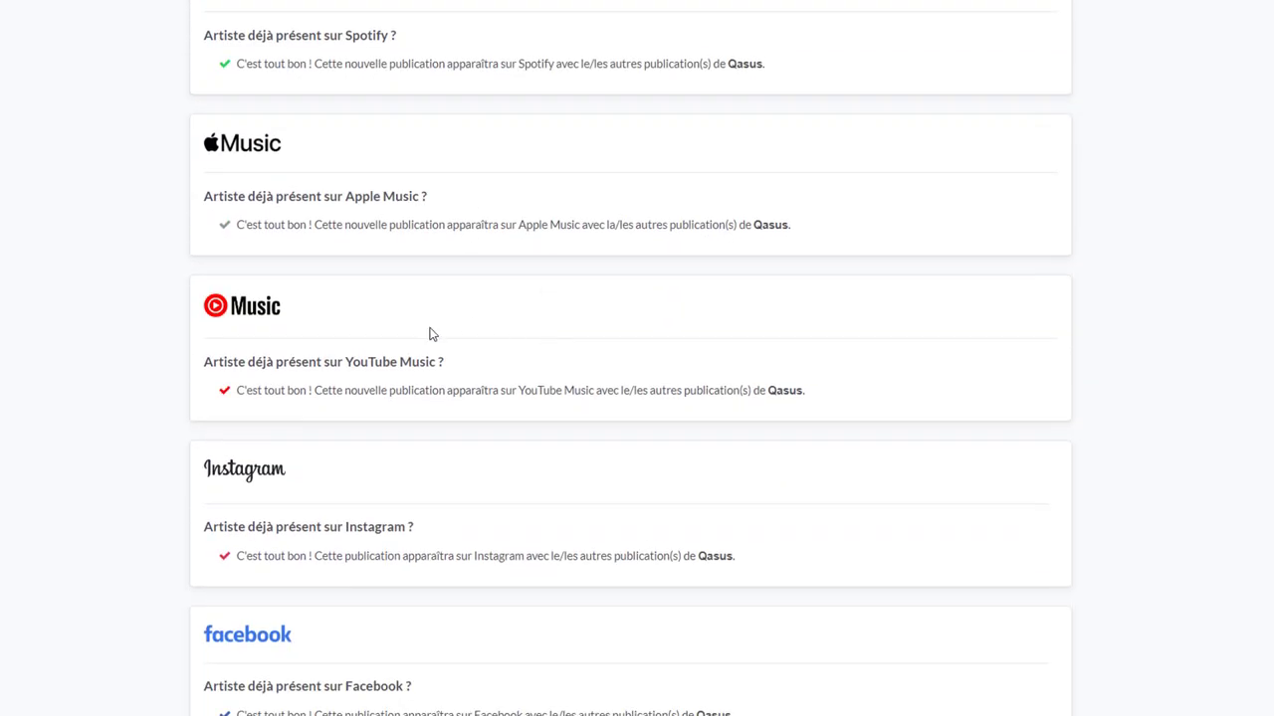
pyautogui.scroll(2, 389, 332)
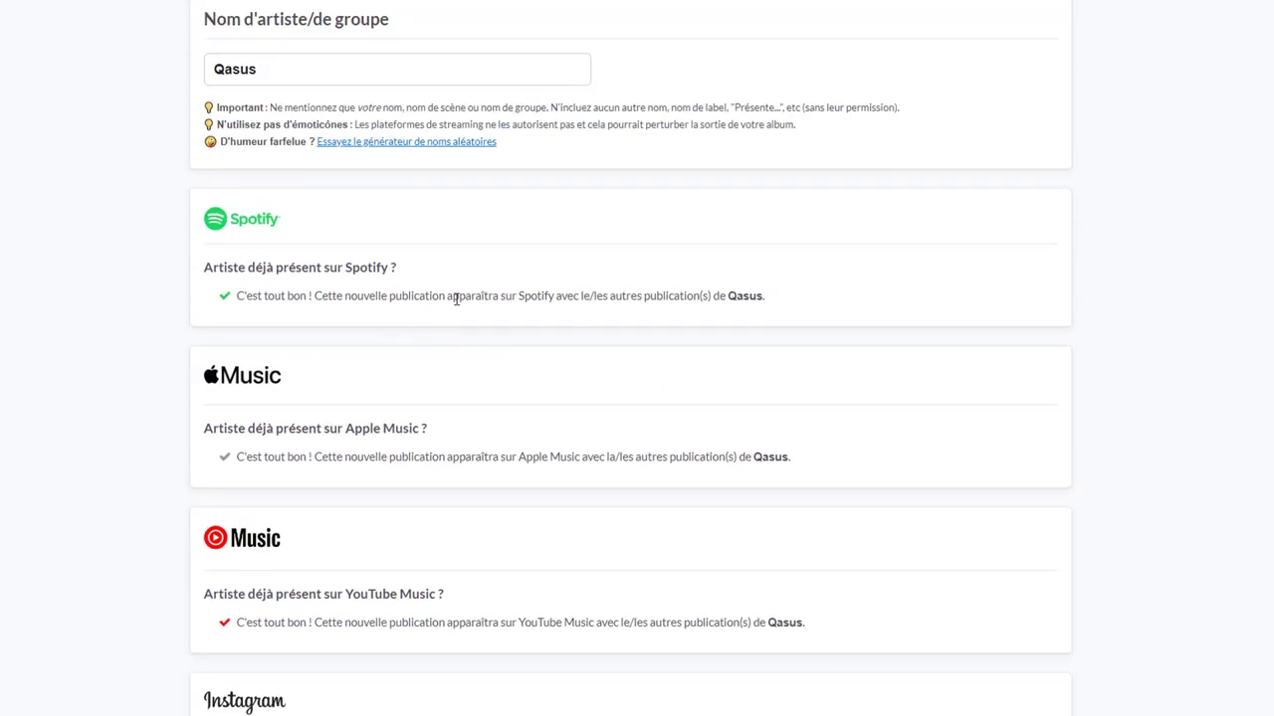
pyautogui.scroll(-4, 444, 318)
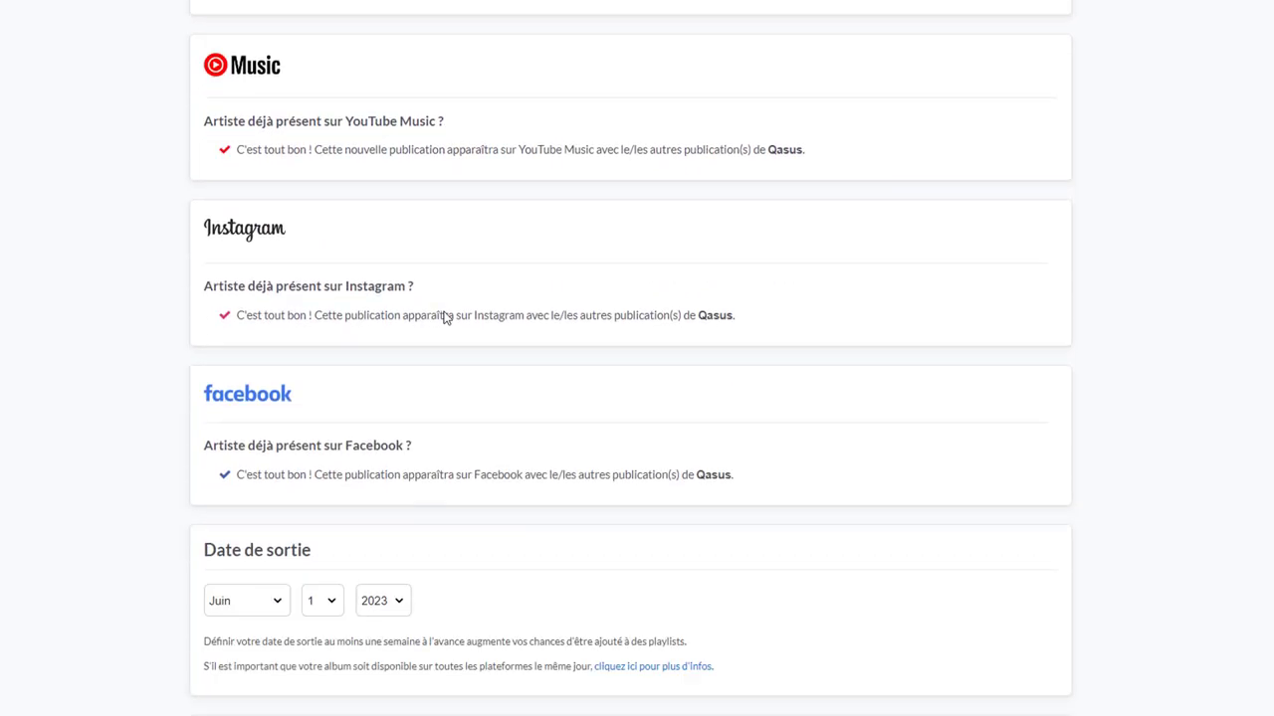
pyautogui.scroll(-2, 444, 319)
pyautogui.scroll(8, 444, 319)
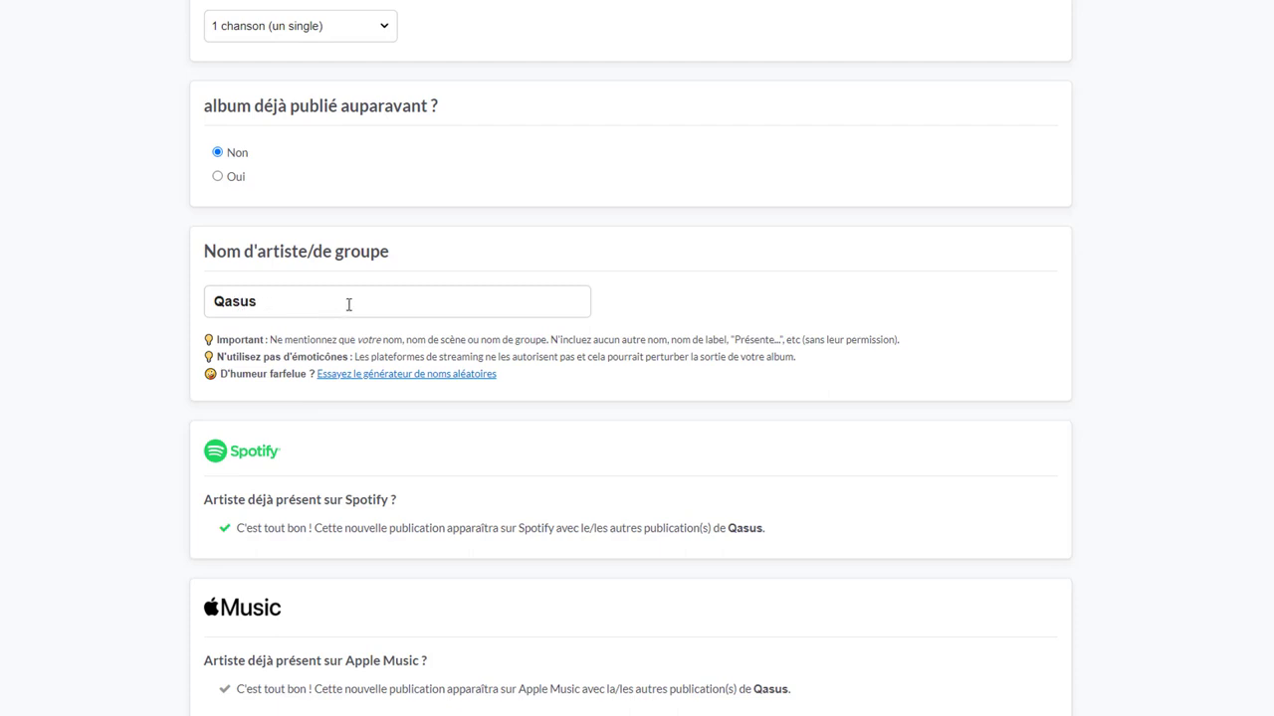
pyautogui.scroll(-10, 349, 306)
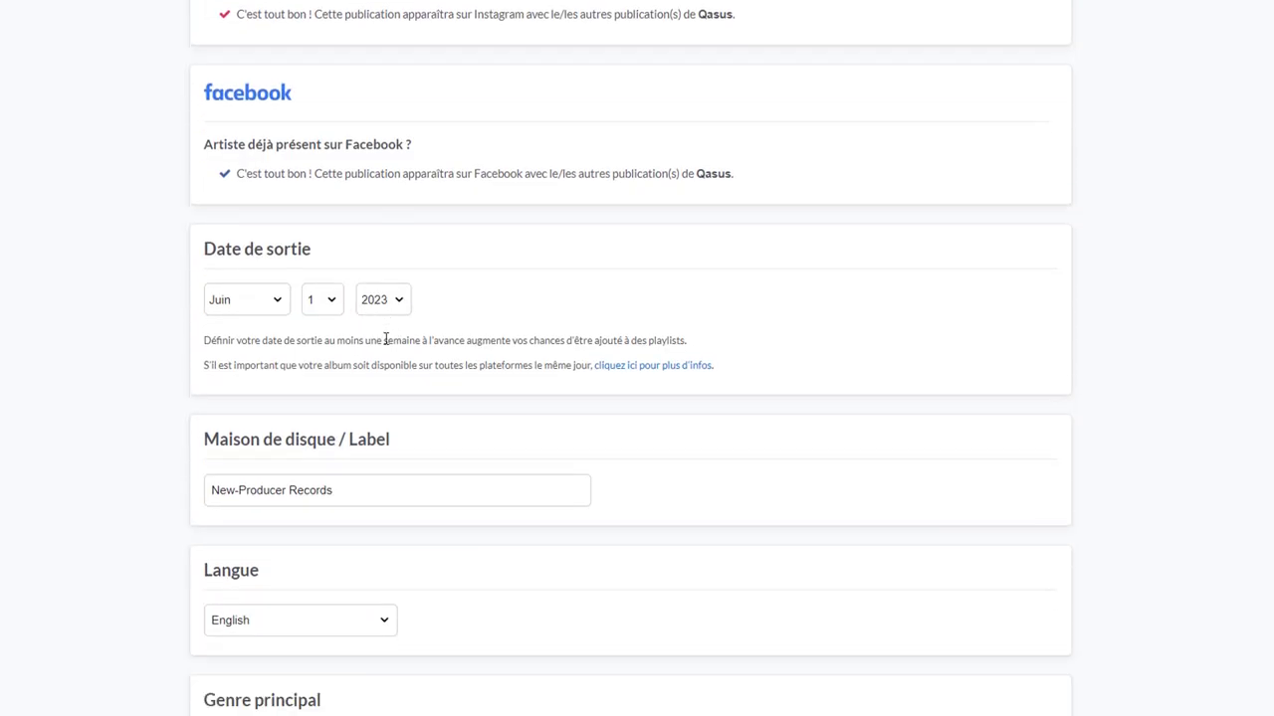
pyautogui.scroll(-5, 341, 335)
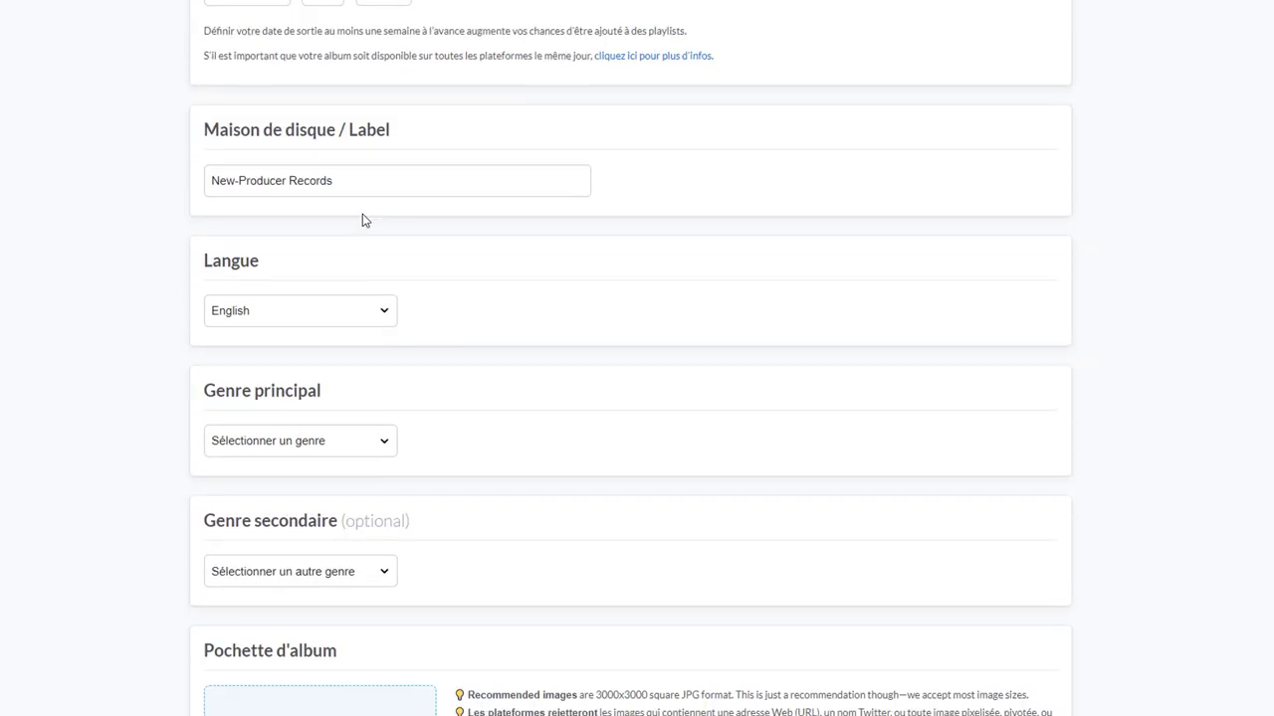
pyautogui.scroll(-4, 338, 215)
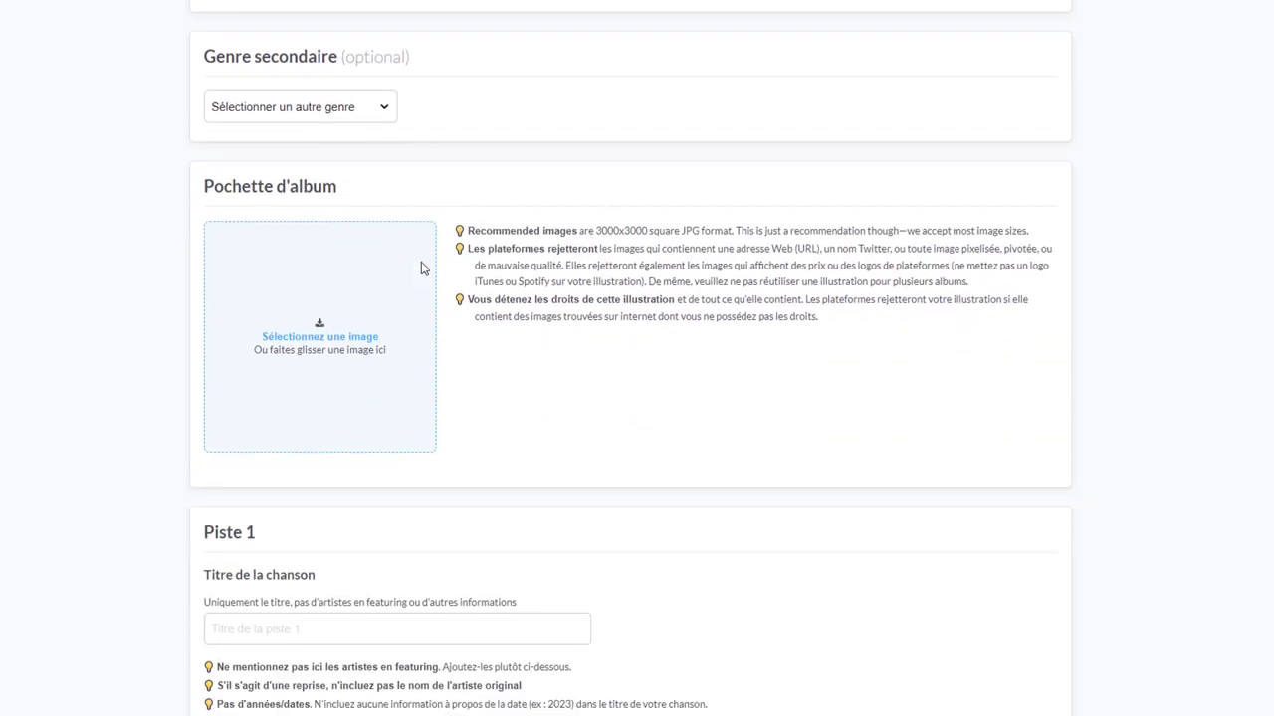
pyautogui.scroll(-3, 488, 280)
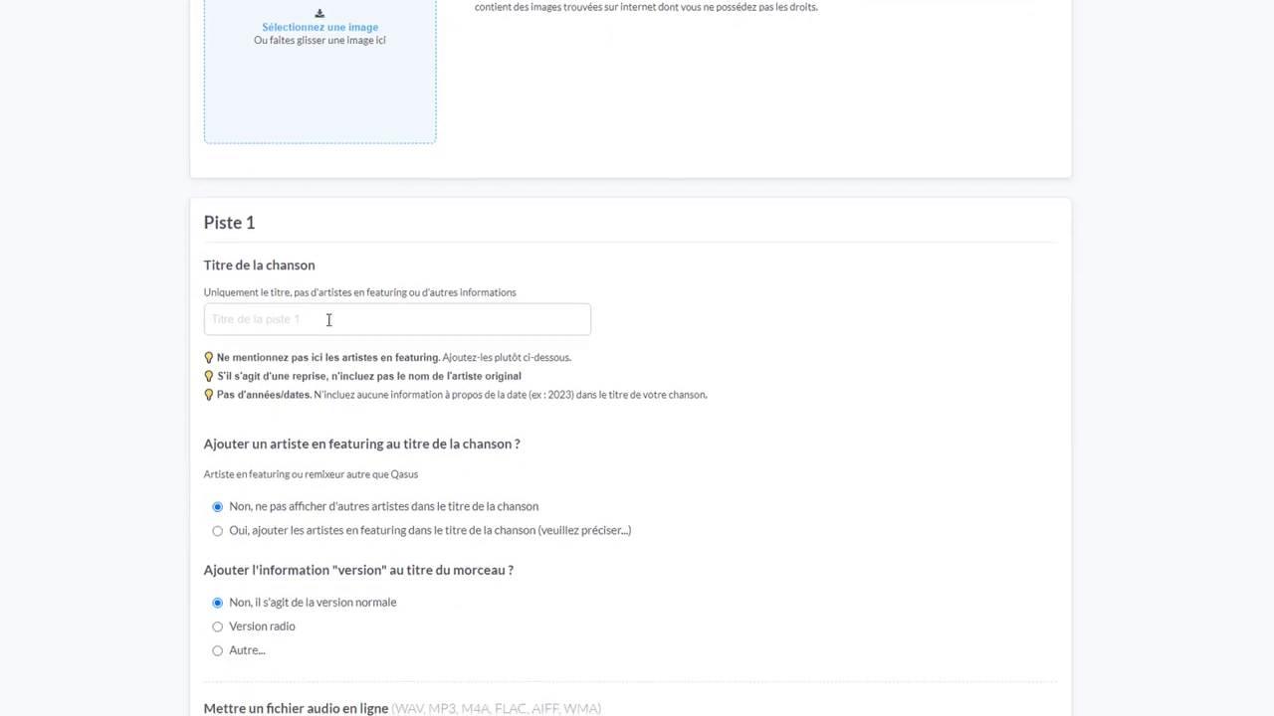
pyautogui.scroll(-1, 368, 315)
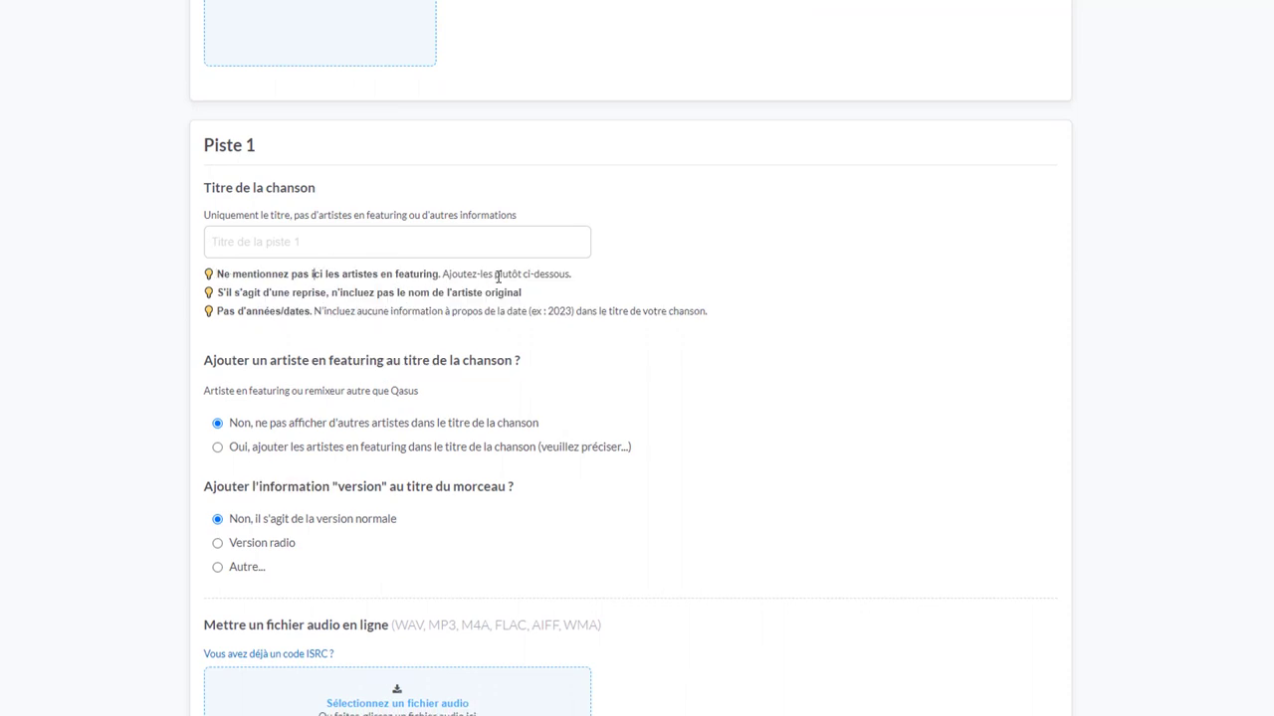
# Title track 1 'Control' and scroll down to the featuring question
pyautogui.click(441, 250)
pyautogui.write('Co')
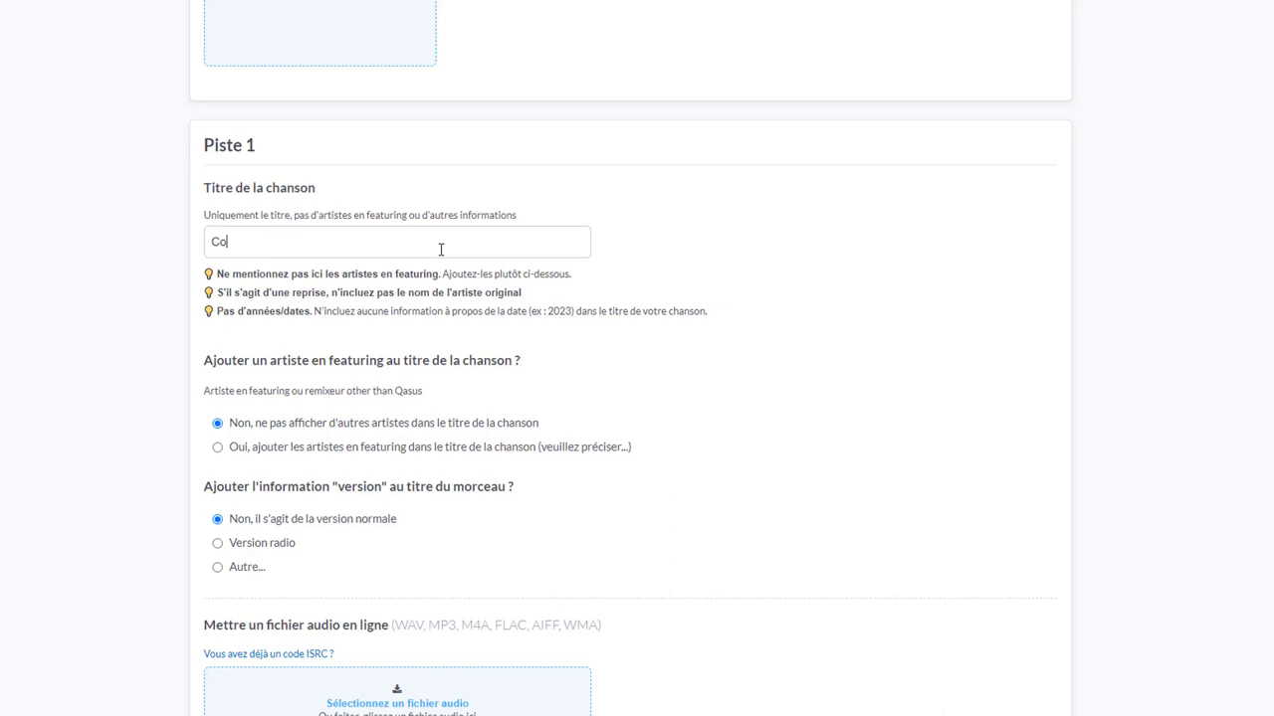
pyautogui.write('ntrol')
pyautogui.scroll(-1, 468, 279)
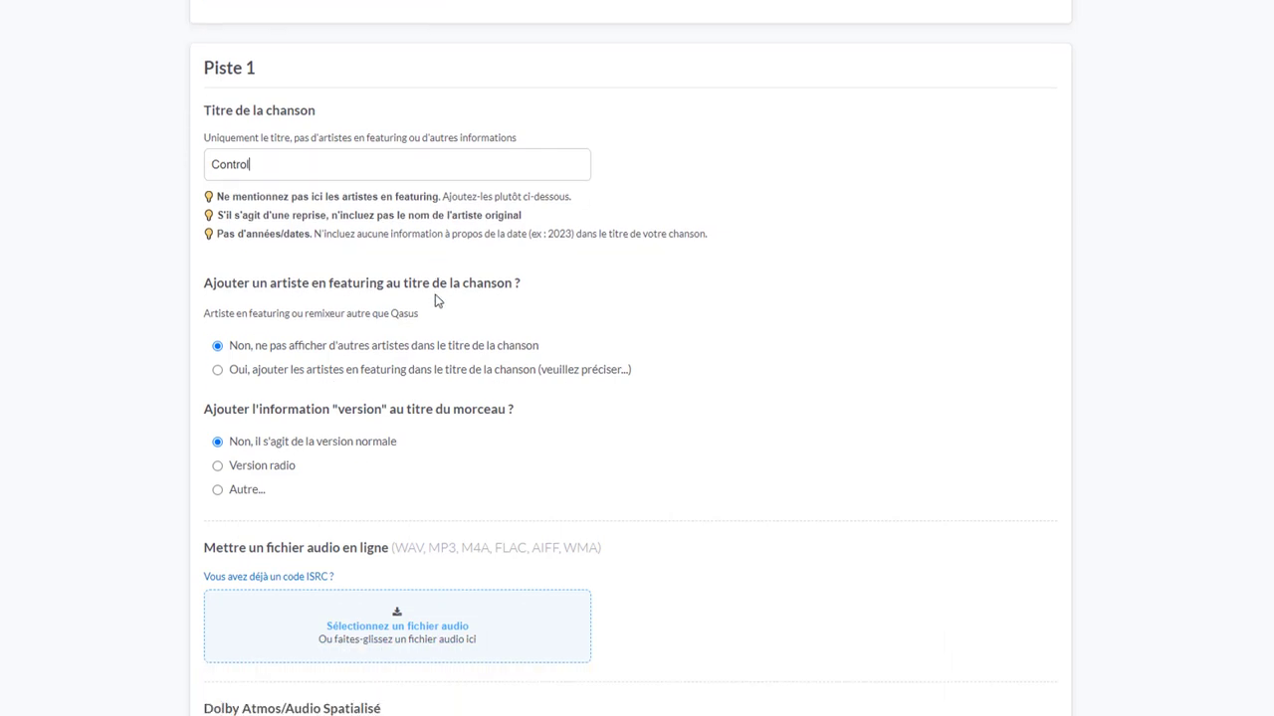
pyautogui.moveTo(205, 283); pyautogui.dragTo(529, 289)
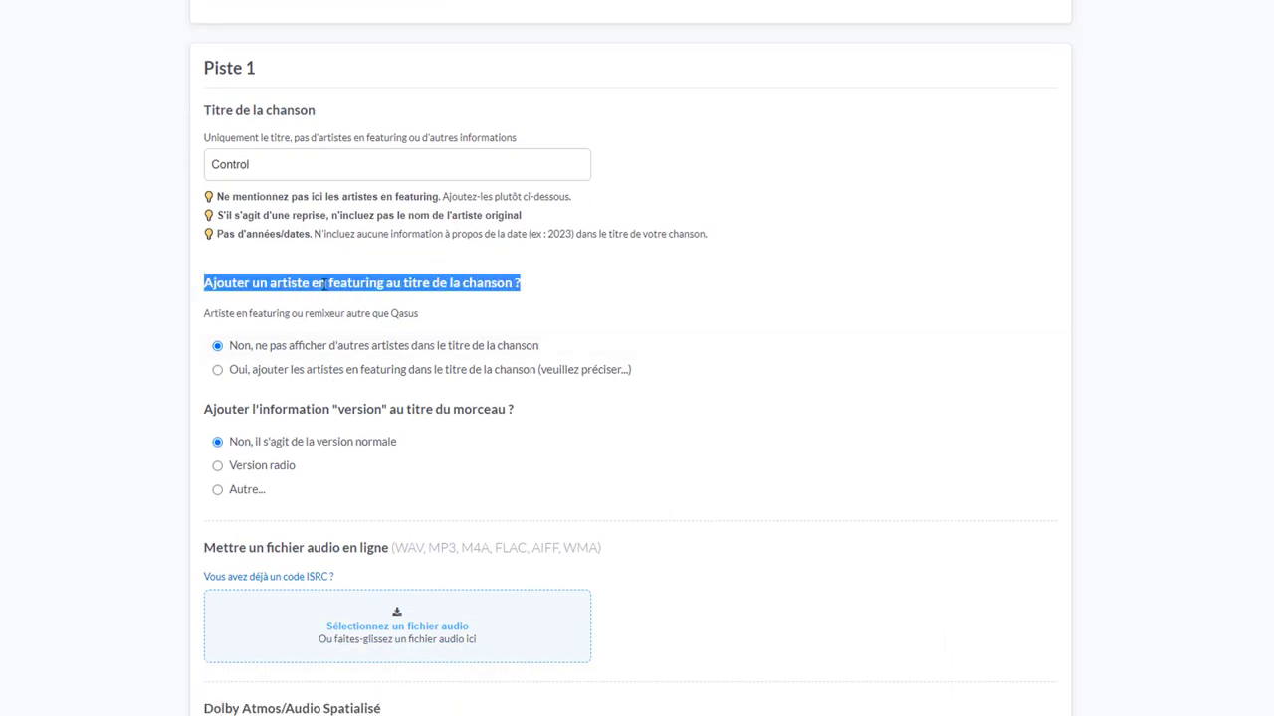
# Show featured artists in the title and add an 'Artiste en featuring' credit with the artist's name
pyautogui.click(287, 314)
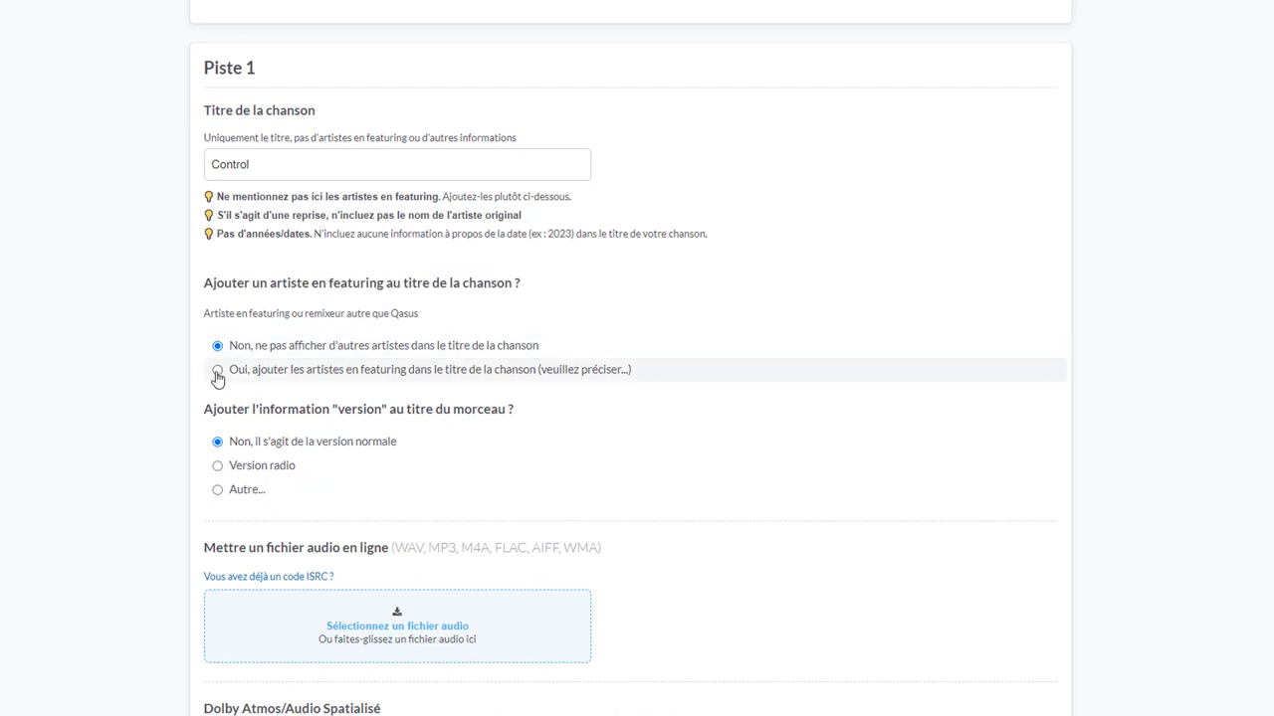
pyautogui.click(217, 370)
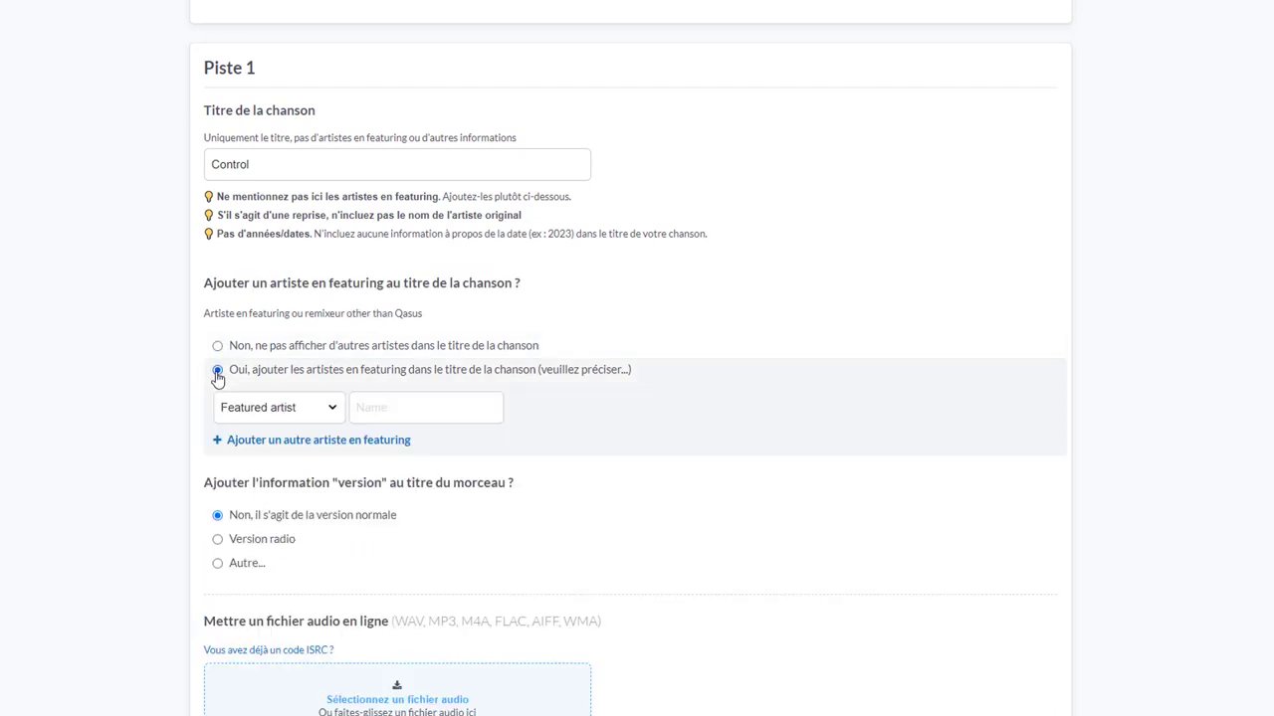
pyautogui.click(305, 408)
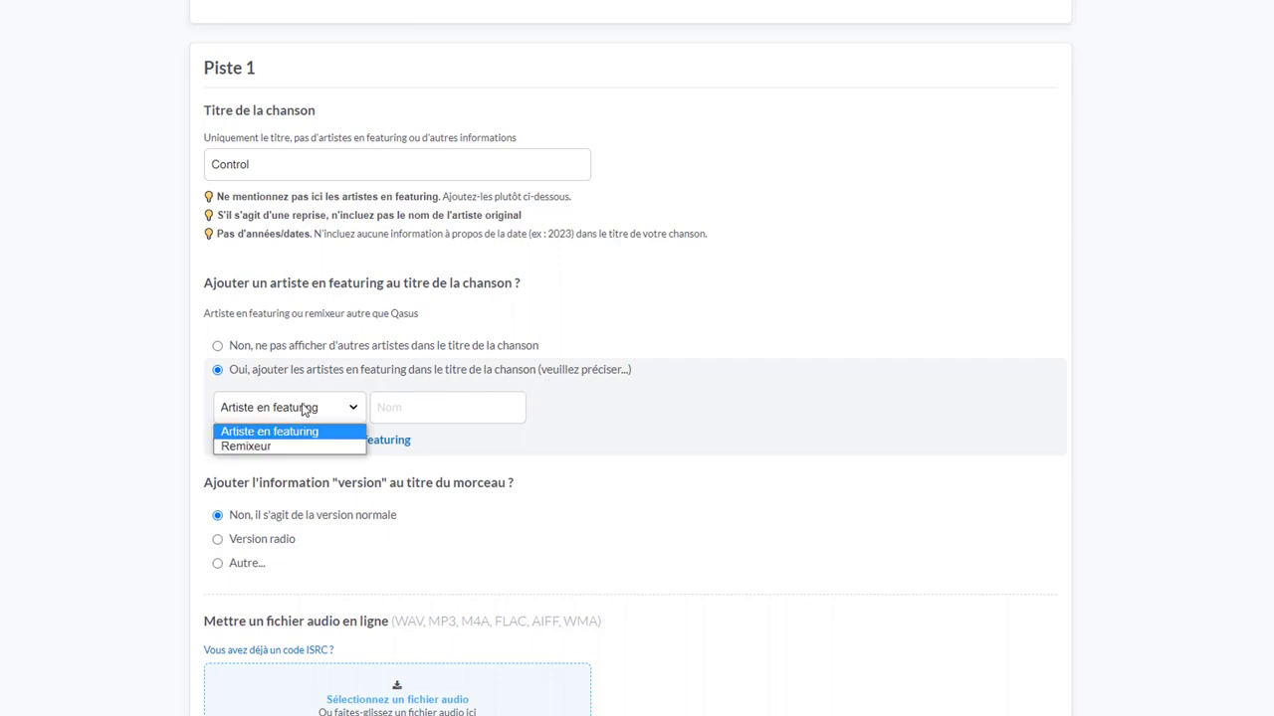
pyautogui.click(300, 435)
pyautogui.click(420, 414)
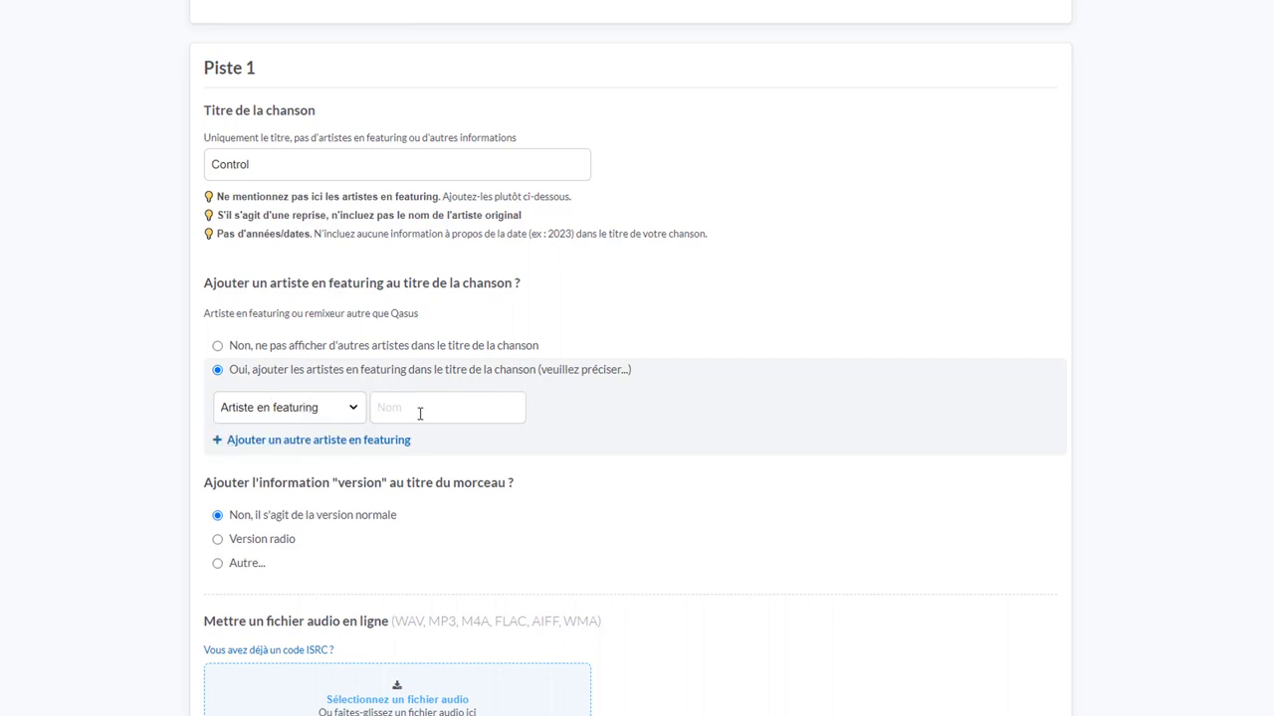
pyautogui.write('Bobby ')
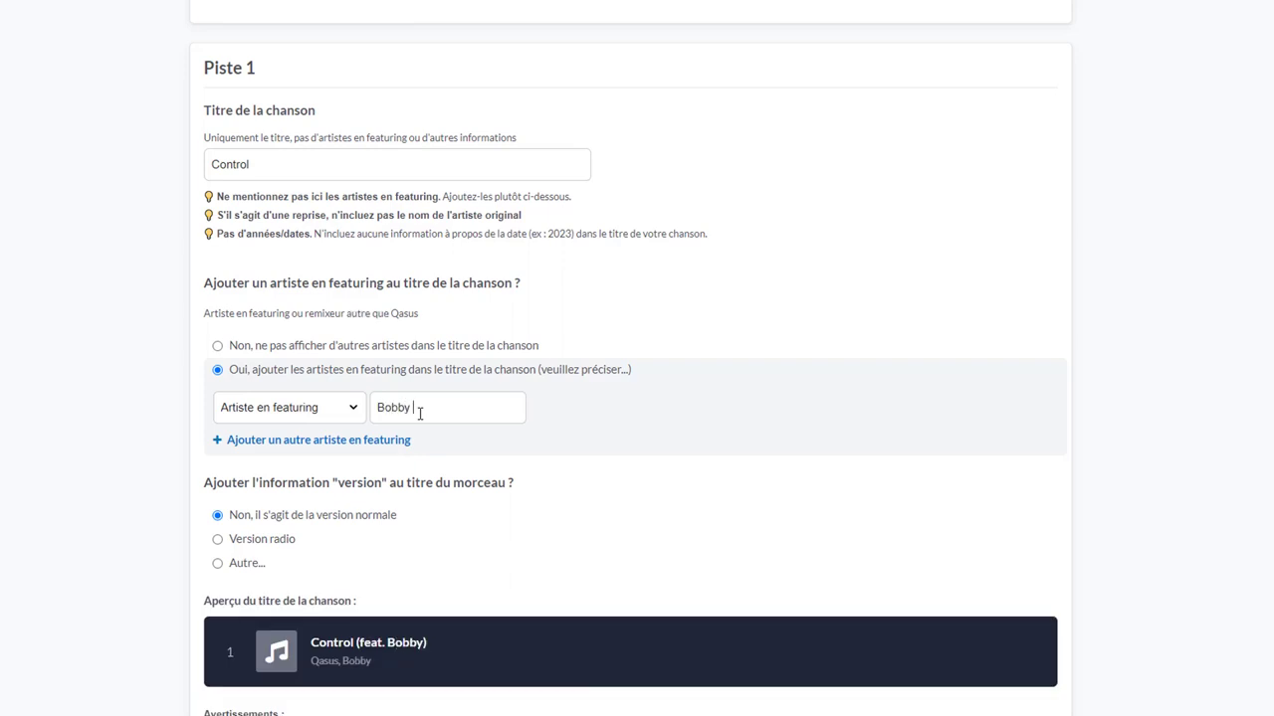
pyautogui.write('John')
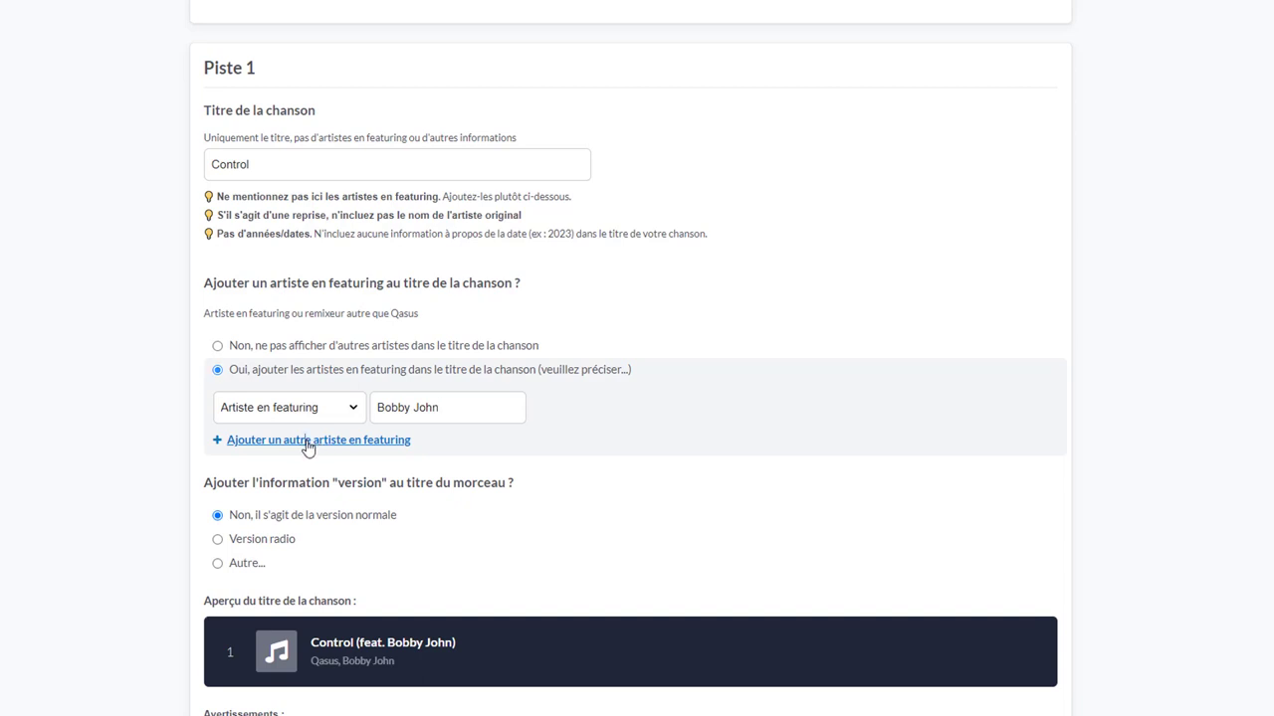
# Add a second featured-artist row, then remove it, leaving a single featured artist
pyautogui.click(308, 441)
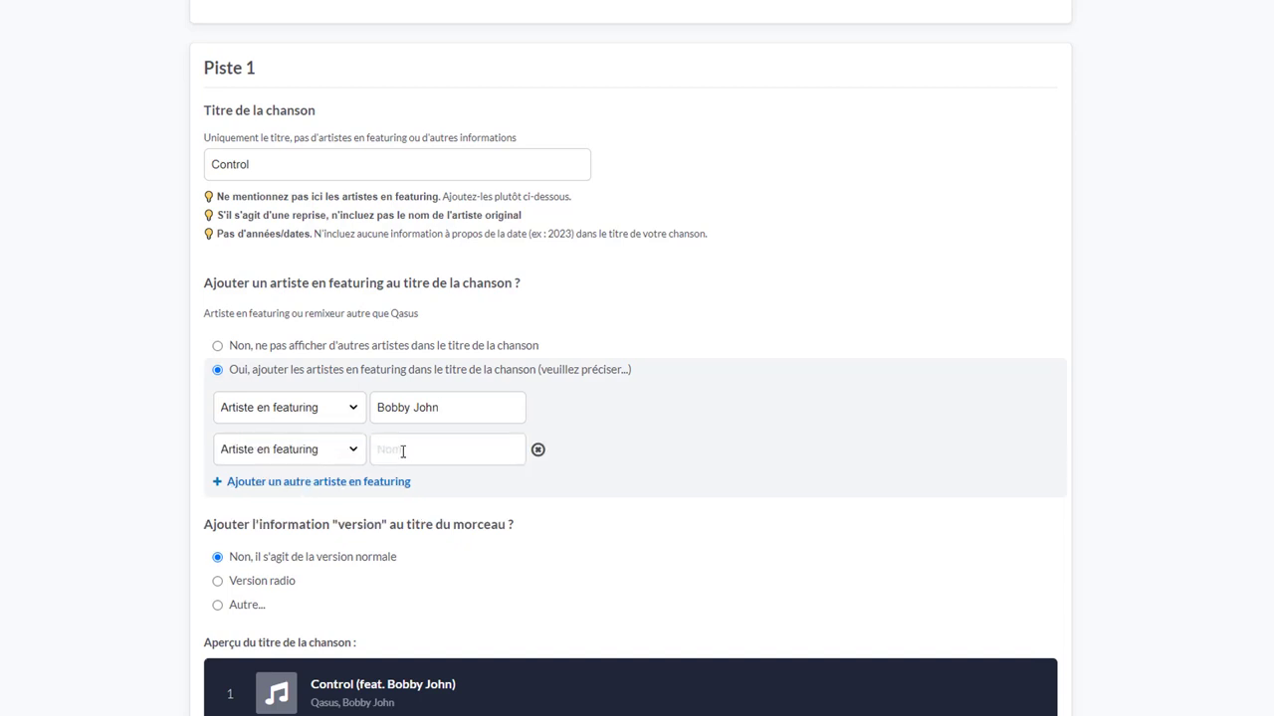
pyautogui.click(353, 460)
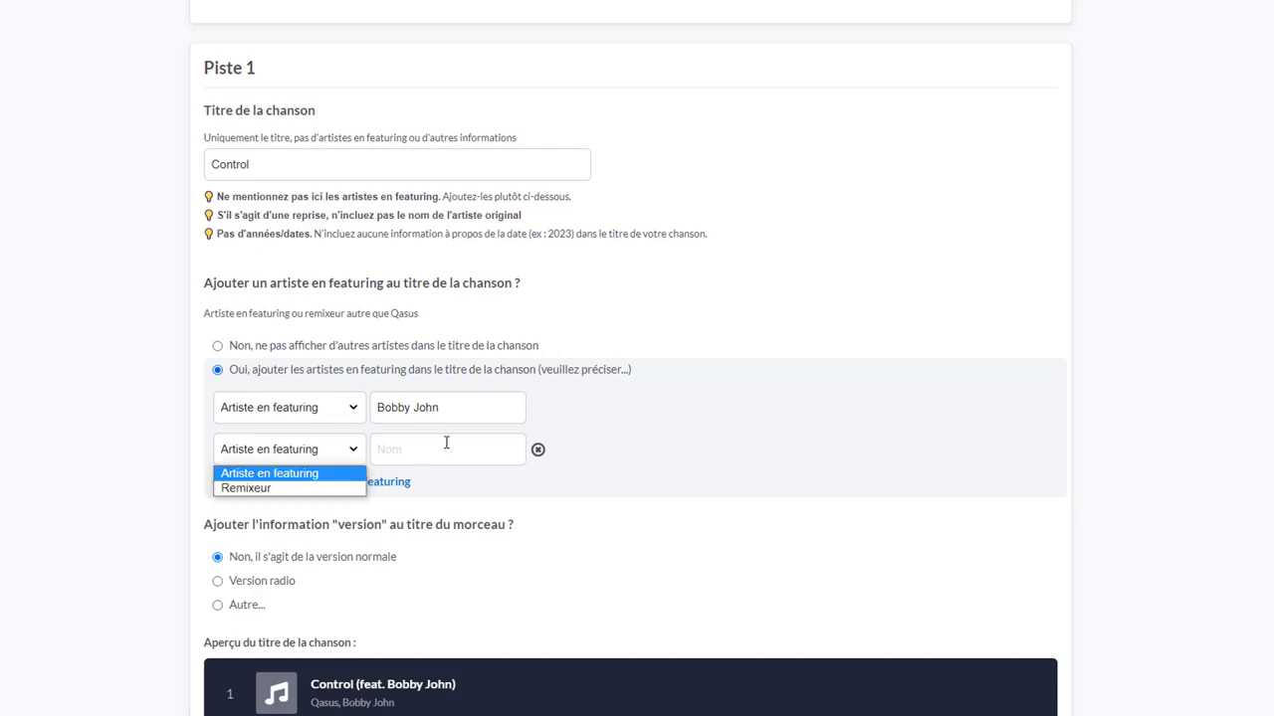
pyautogui.click(538, 454)
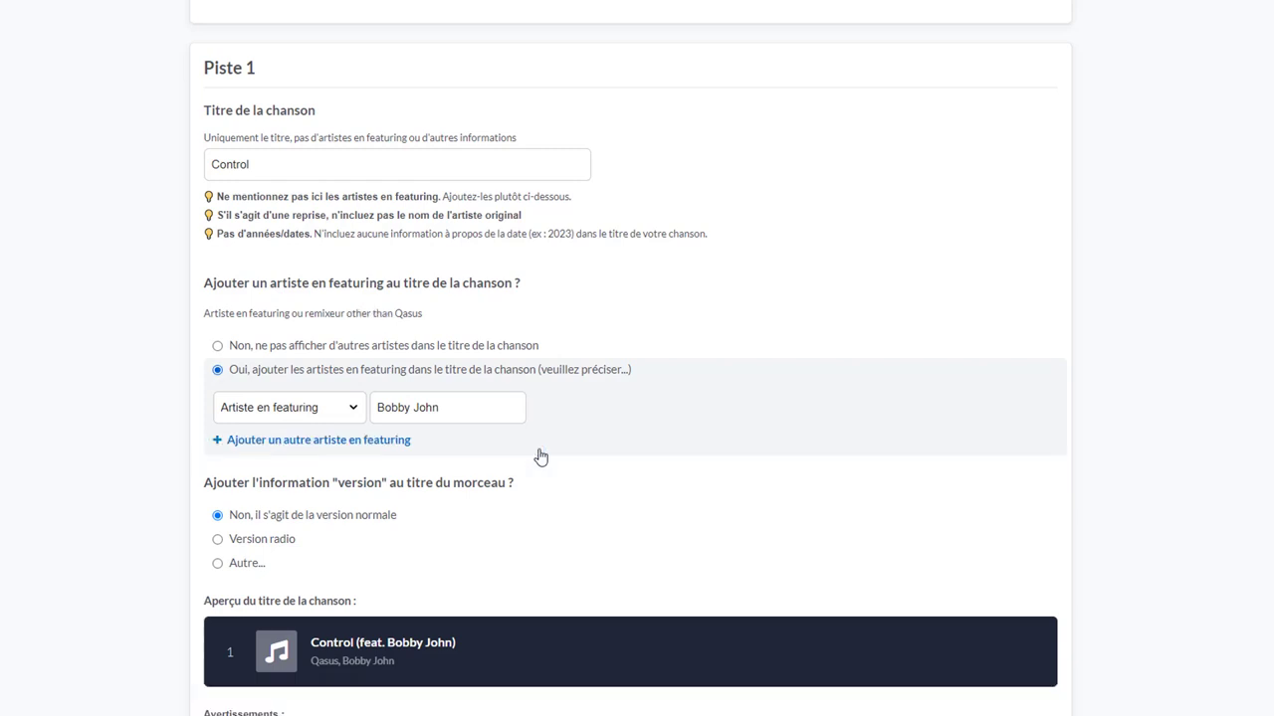
pyautogui.click(489, 404)
pyautogui.scroll(-2, 328, 343)
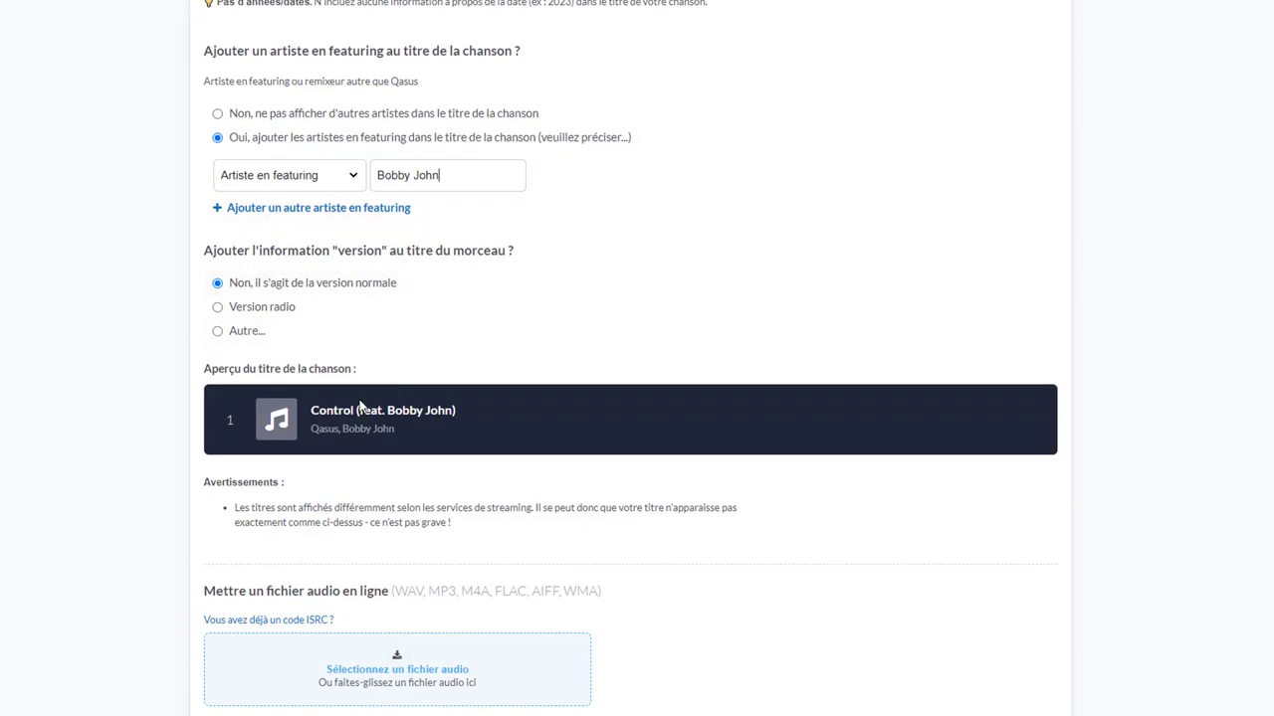
pyautogui.moveTo(309, 414); pyautogui.dragTo(446, 432)
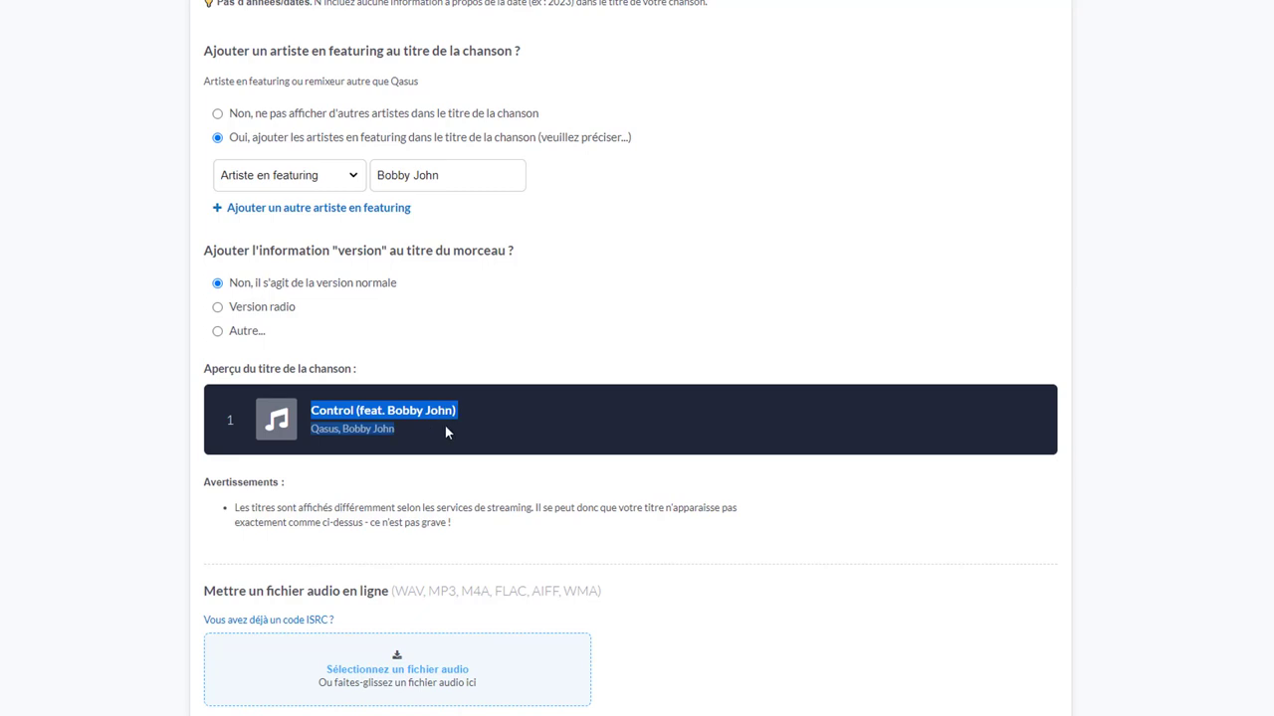
pyautogui.click(326, 507)
pyautogui.moveTo(236, 508); pyautogui.dragTo(734, 534)
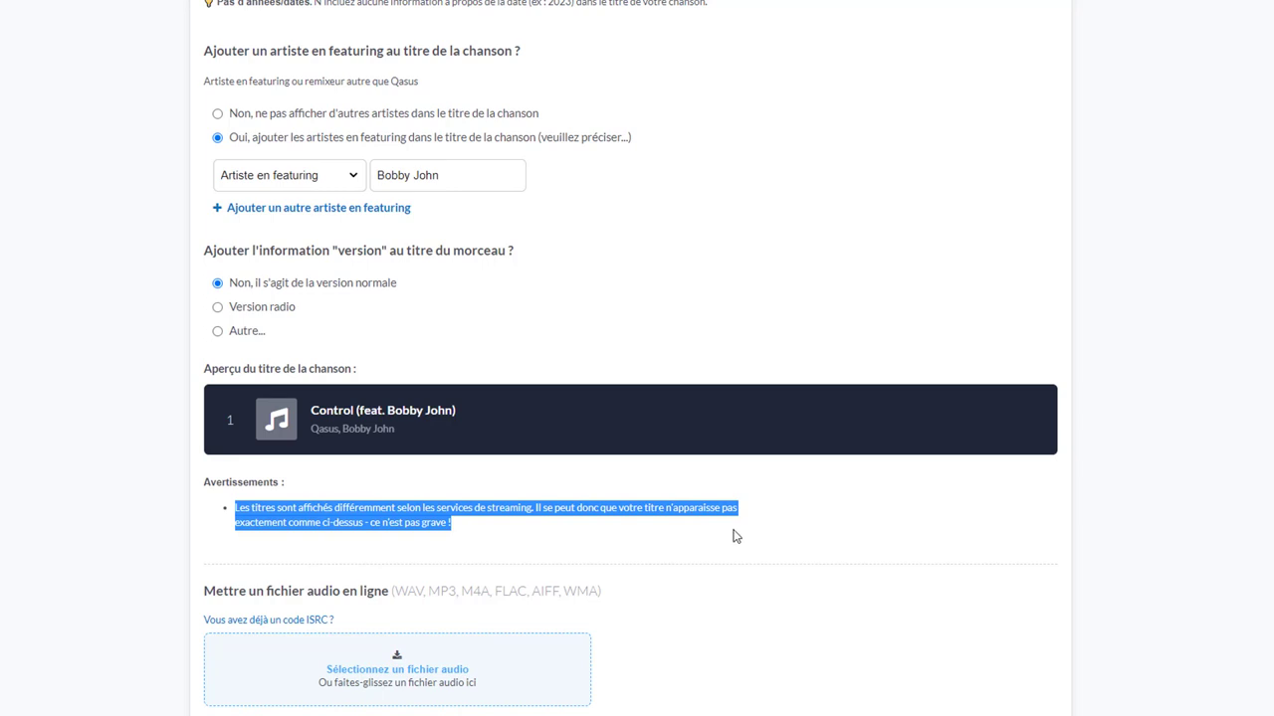
pyautogui.click(389, 522)
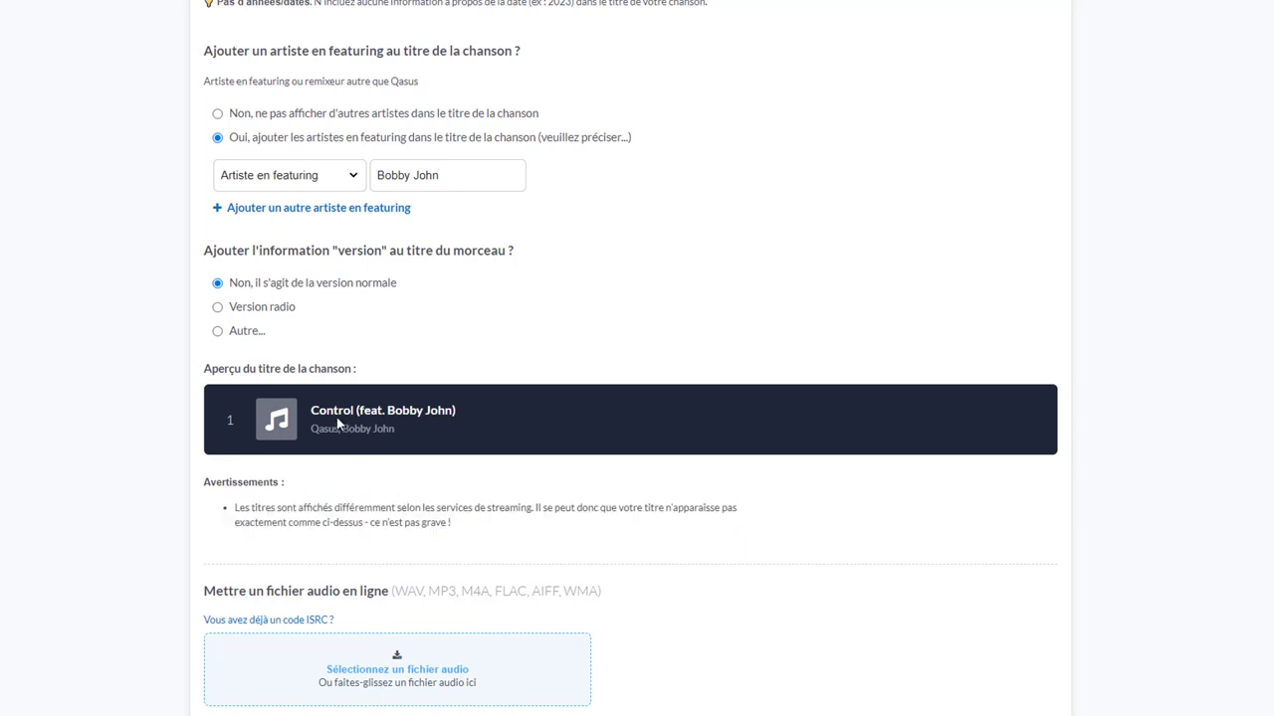
pyautogui.moveTo(312, 429); pyautogui.dragTo(387, 429)
pyautogui.click(400, 430)
pyautogui.moveTo(310, 410); pyautogui.dragTo(409, 431)
pyautogui.click(408, 434)
# Scroll to the songwriter section and set the first songwriter's role to Musique
pyautogui.scroll(-3, 429, 444)
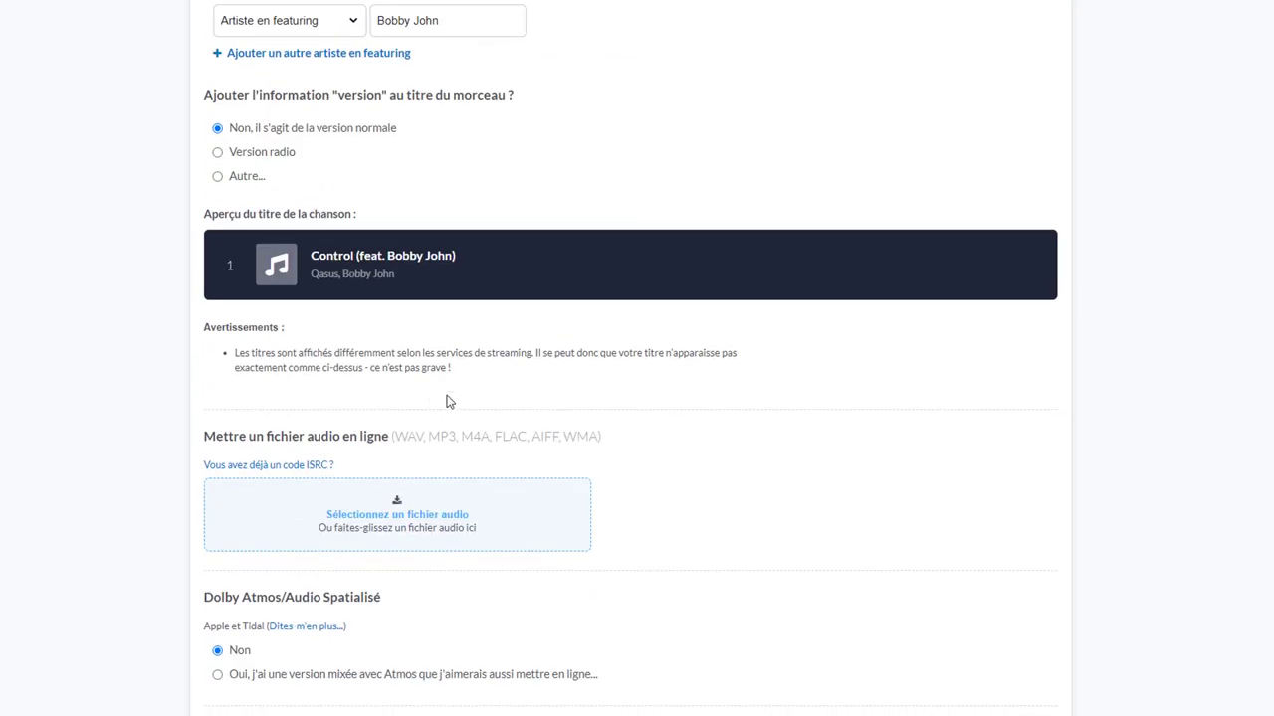
pyautogui.scroll(-4, 474, 480)
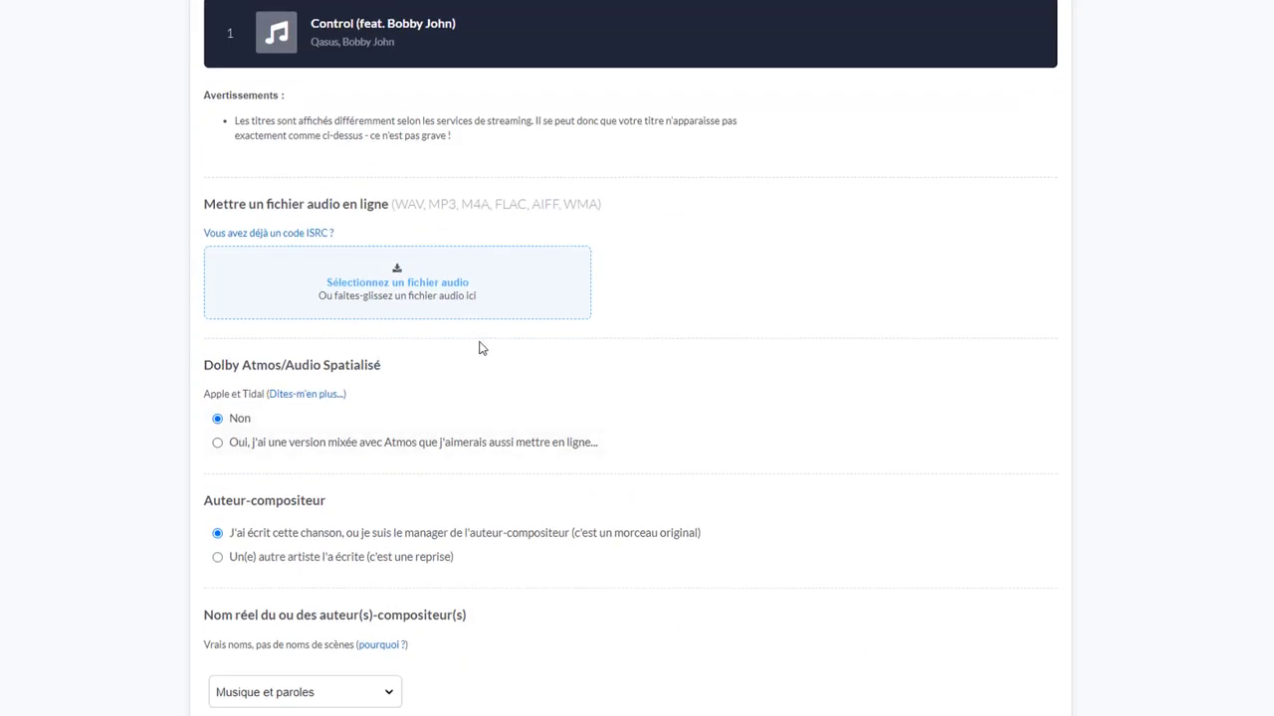
pyautogui.scroll(-6, 481, 347)
pyautogui.scroll(-2, 539, 310)
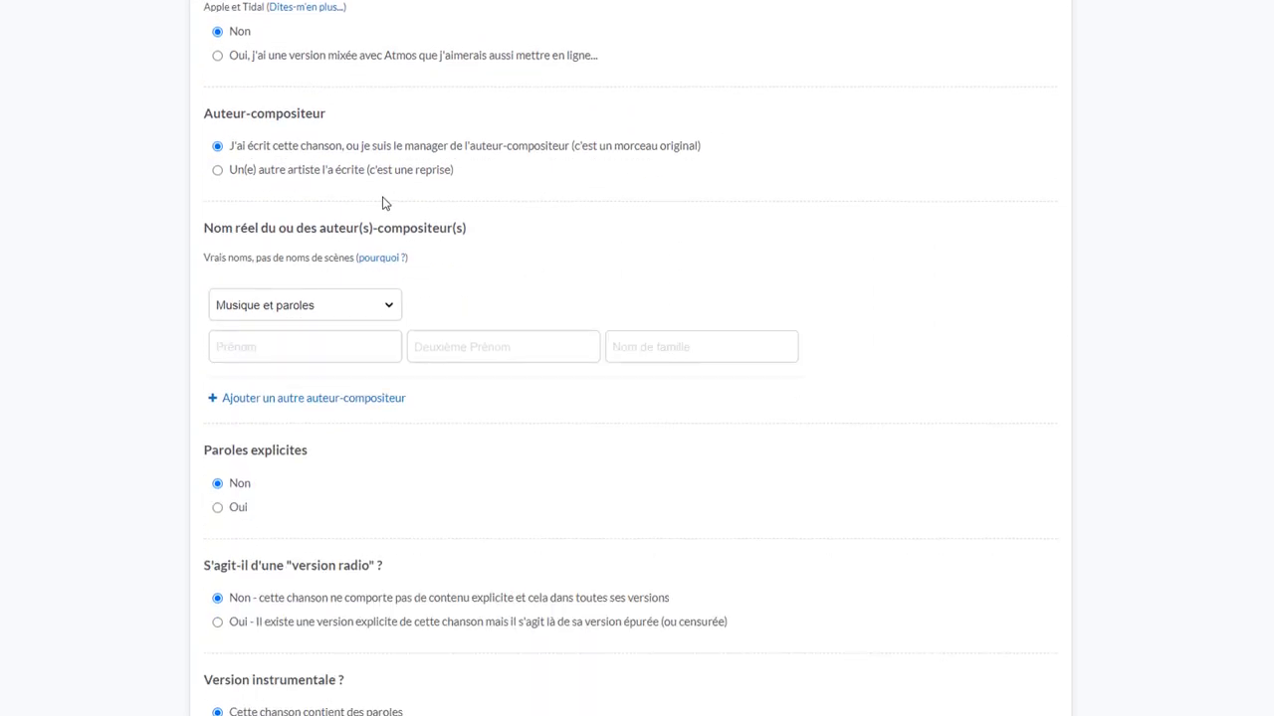
pyautogui.click(290, 312)
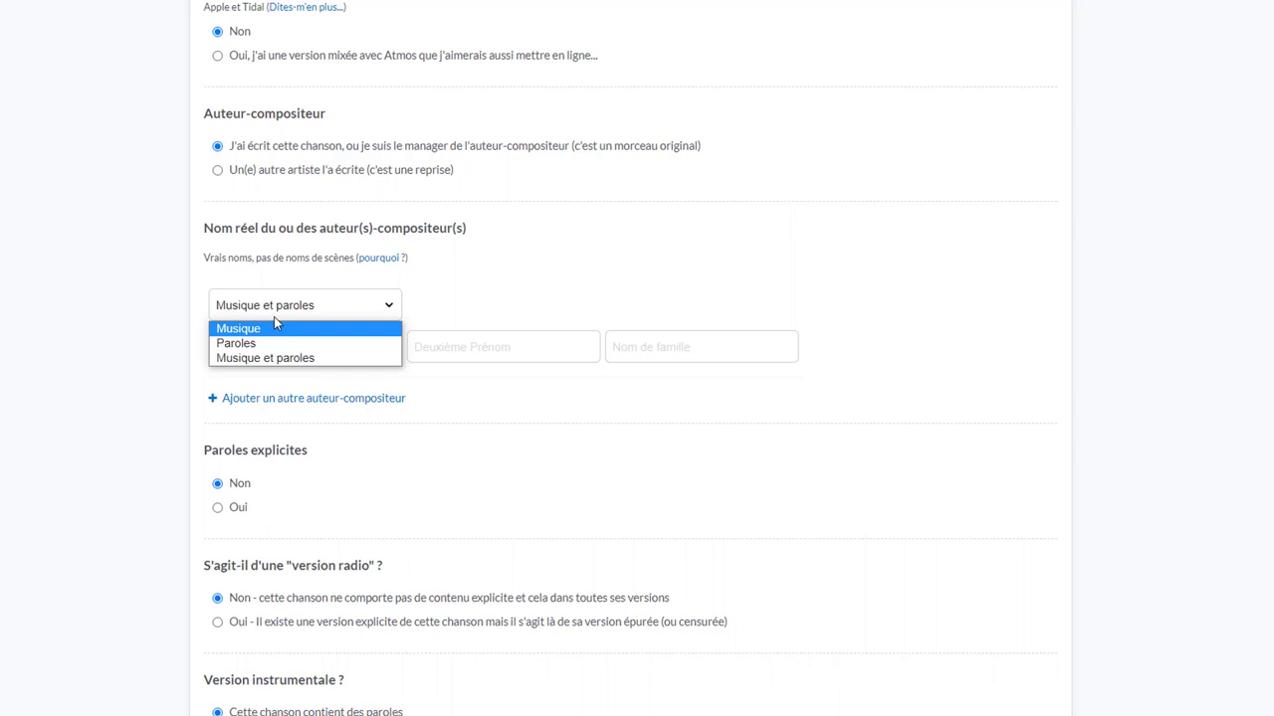
pyautogui.click(276, 330)
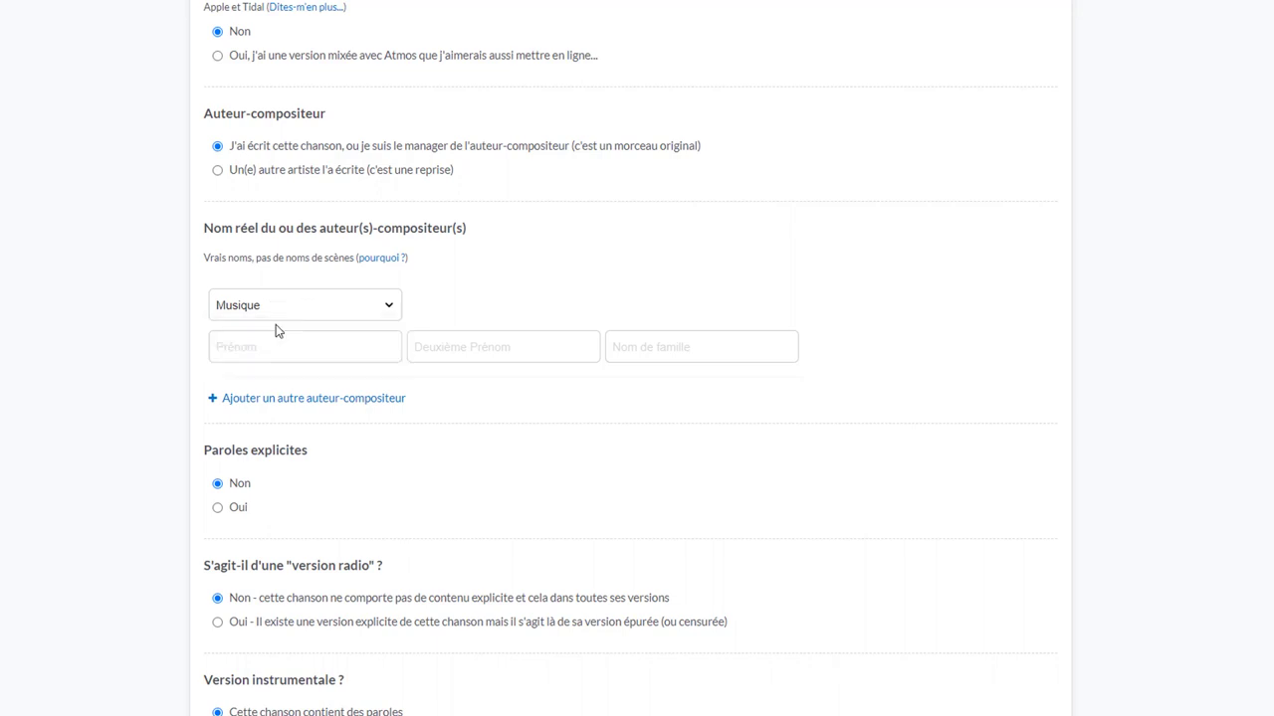
pyautogui.click(318, 348)
# Add a second songwriter credited for Paroles, then scroll down to Mapping Artistes
pyautogui.click(332, 399)
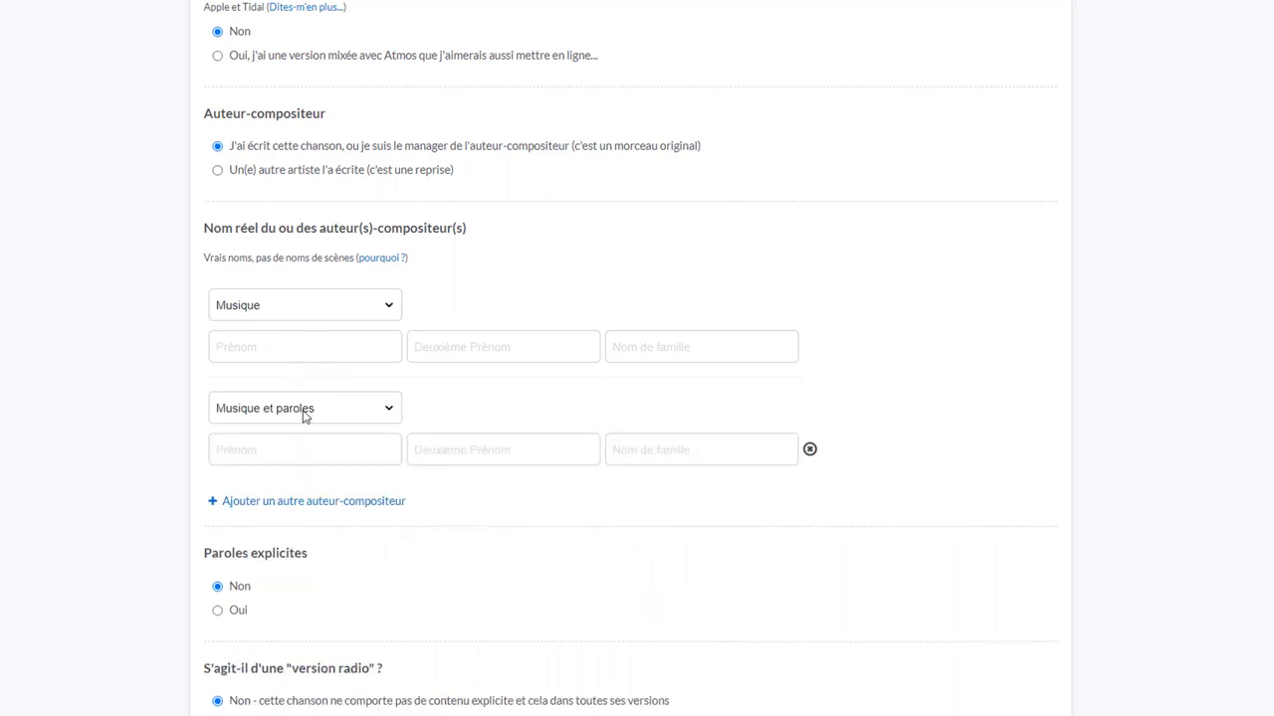
pyautogui.click(306, 416)
pyautogui.click(297, 442)
pyautogui.scroll(-3, 455, 497)
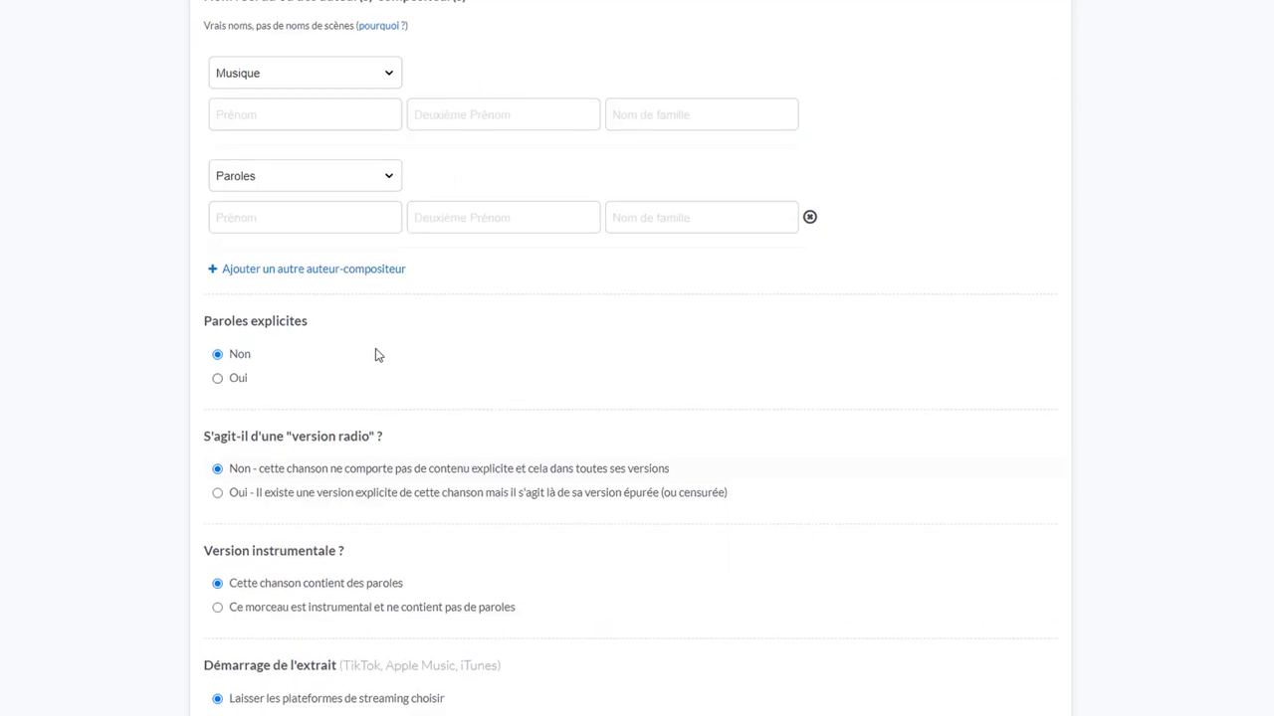
pyautogui.scroll(-2, 407, 372)
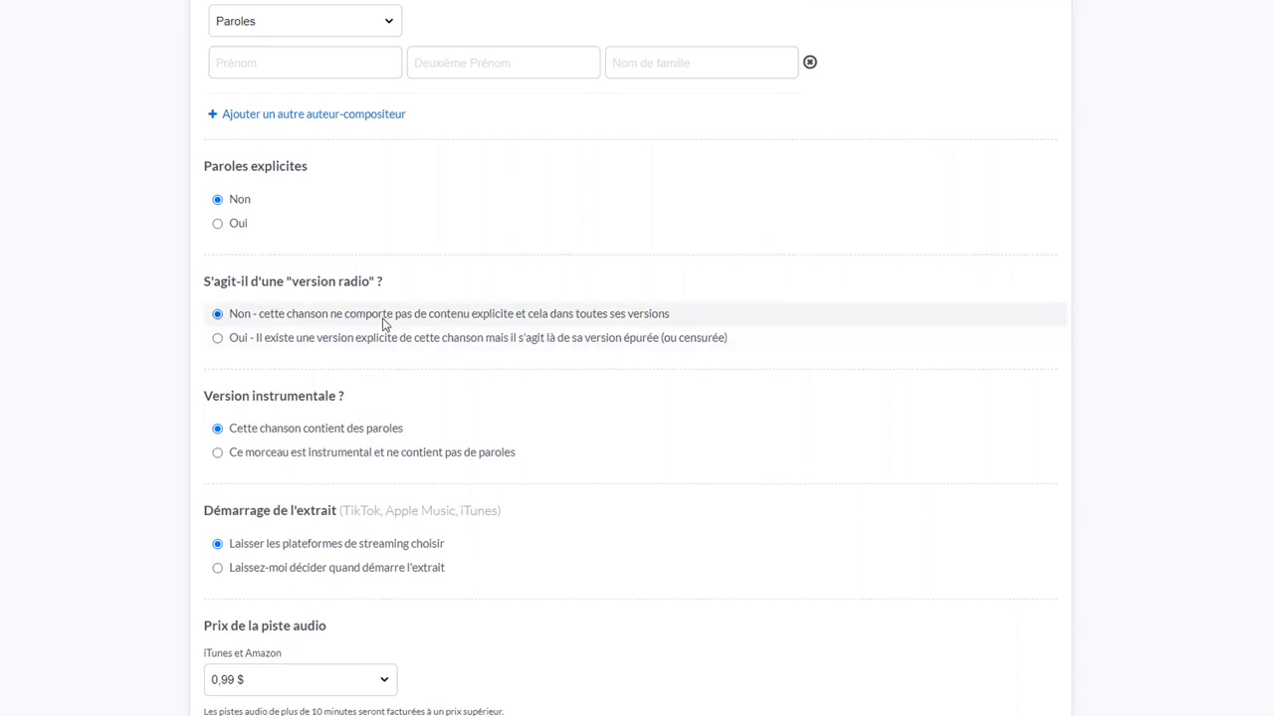
pyautogui.scroll(-2, 385, 325)
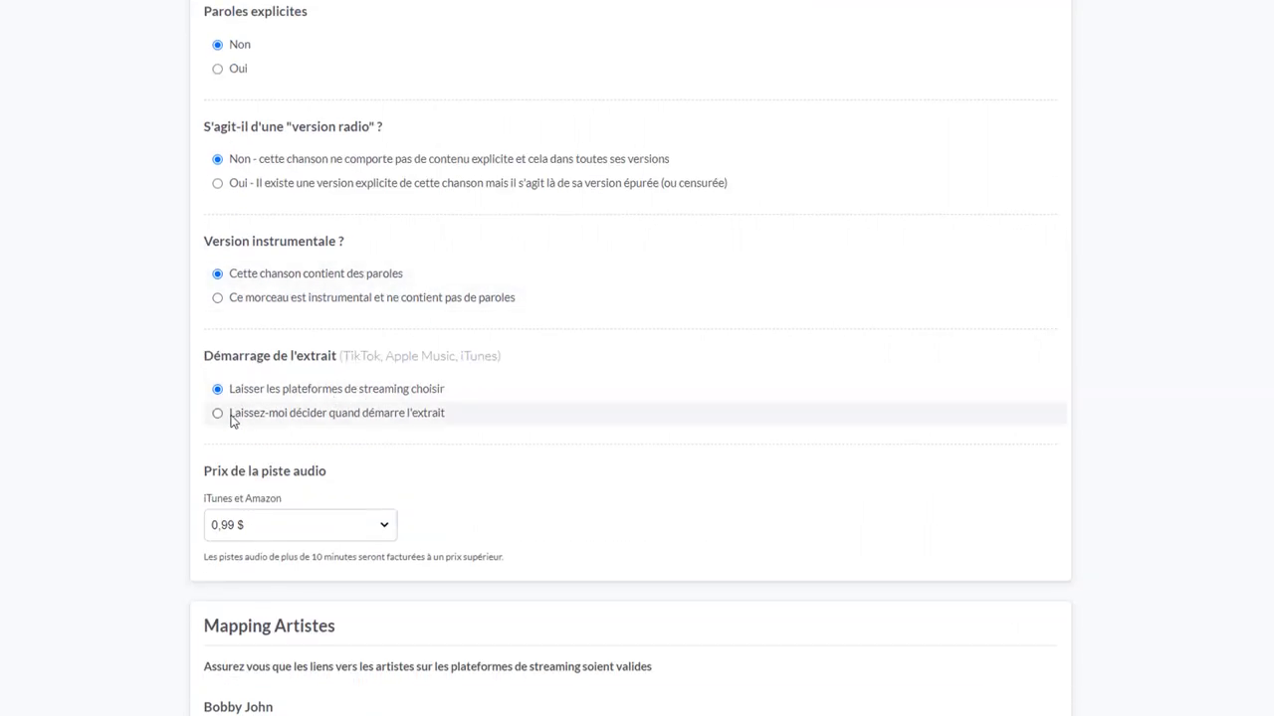
pyautogui.scroll(-2, 441, 293)
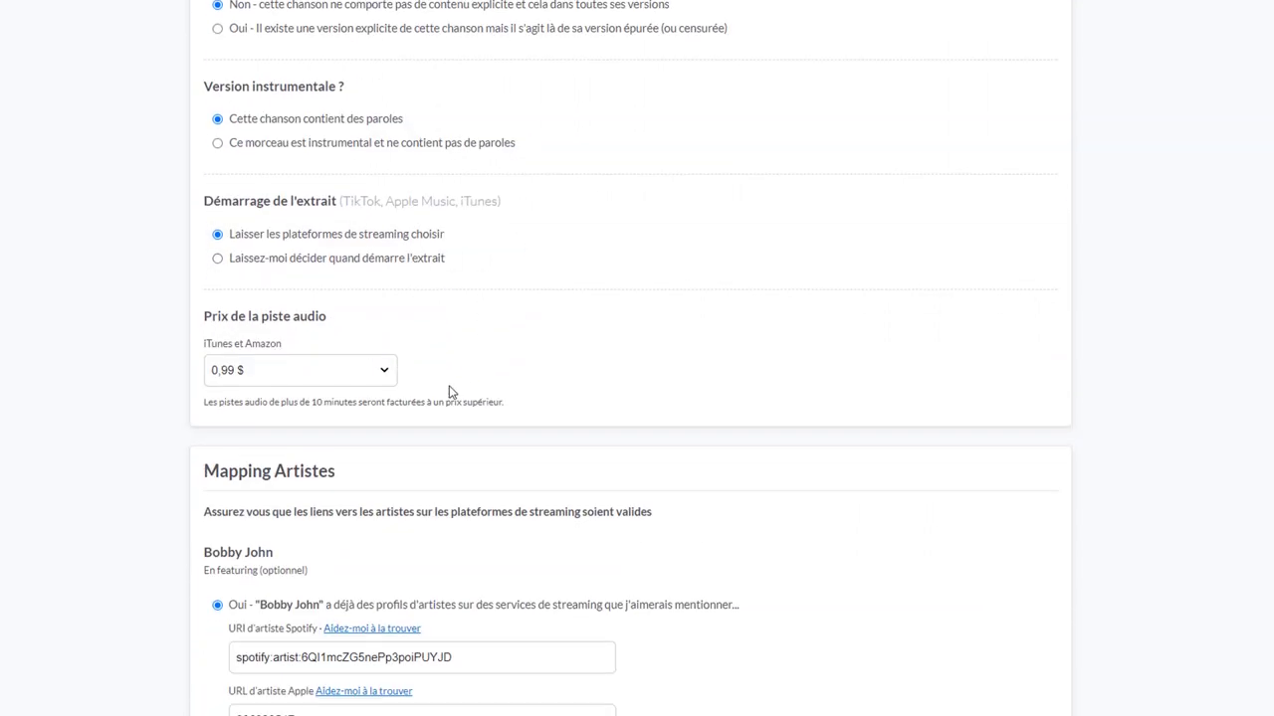
pyautogui.scroll(-1, 457, 388)
pyautogui.scroll(-3, 460, 385)
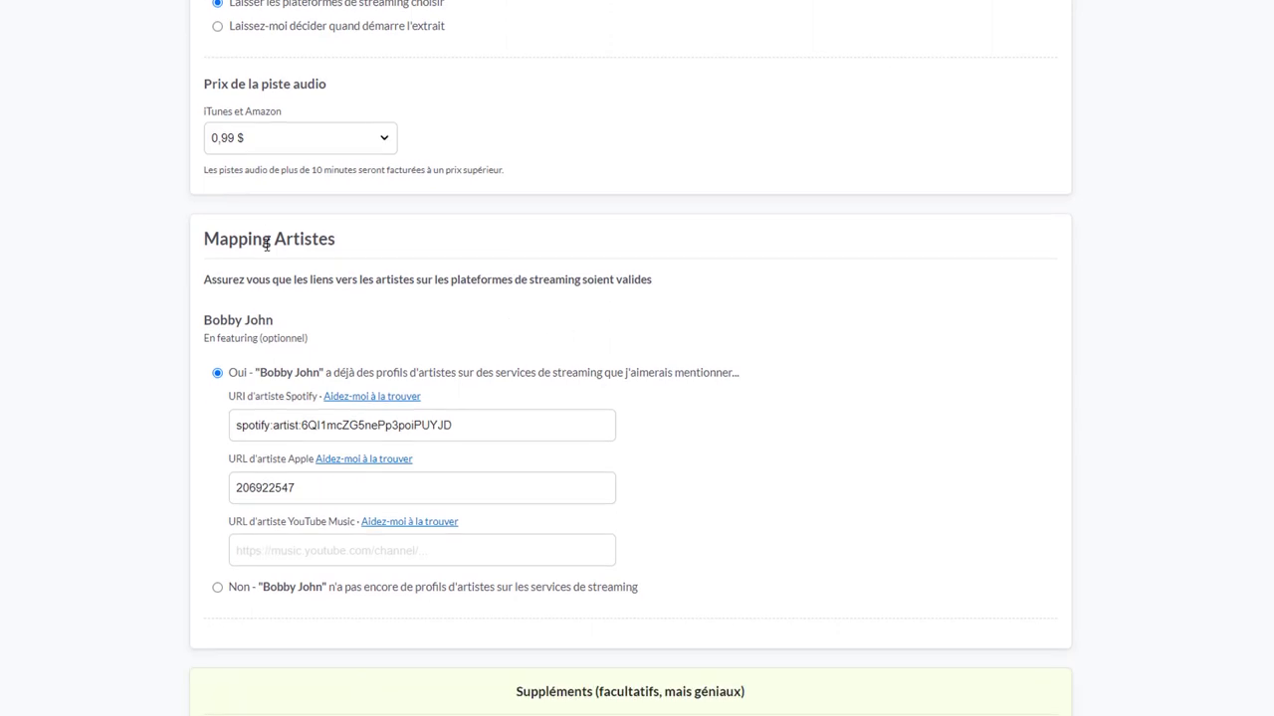
pyautogui.moveTo(205, 239); pyautogui.dragTo(342, 250)
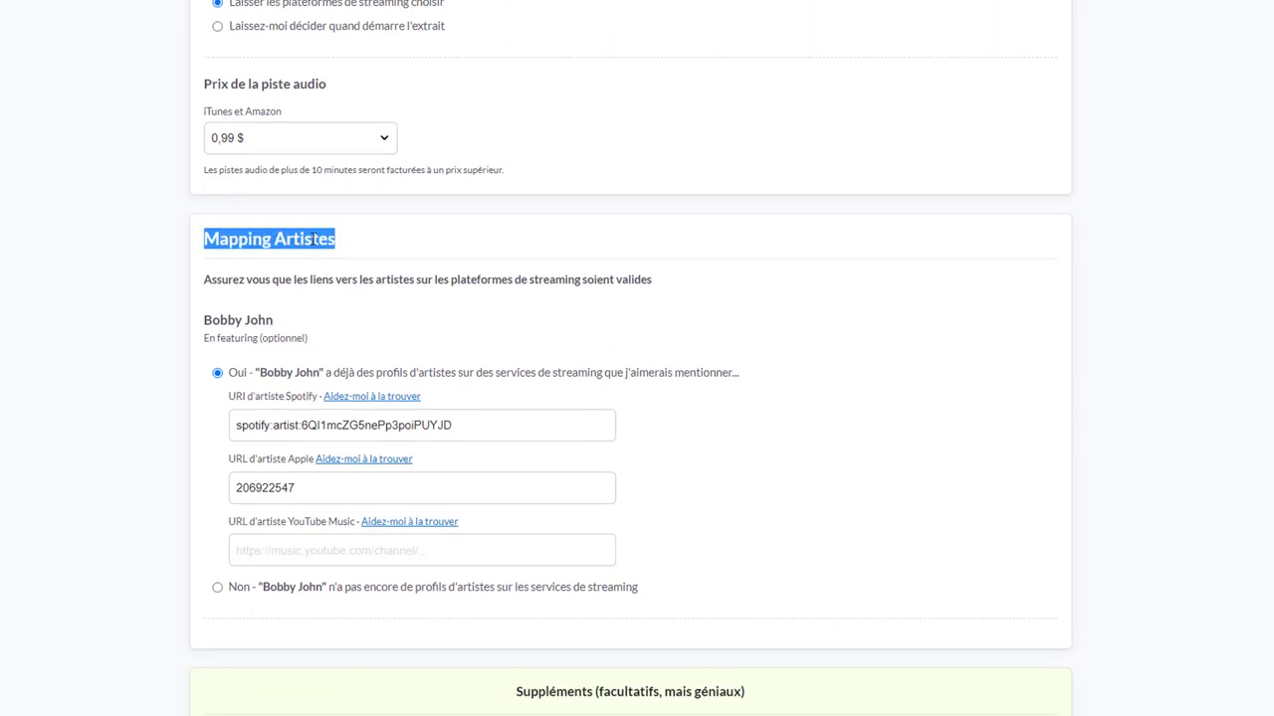
pyautogui.click(303, 239)
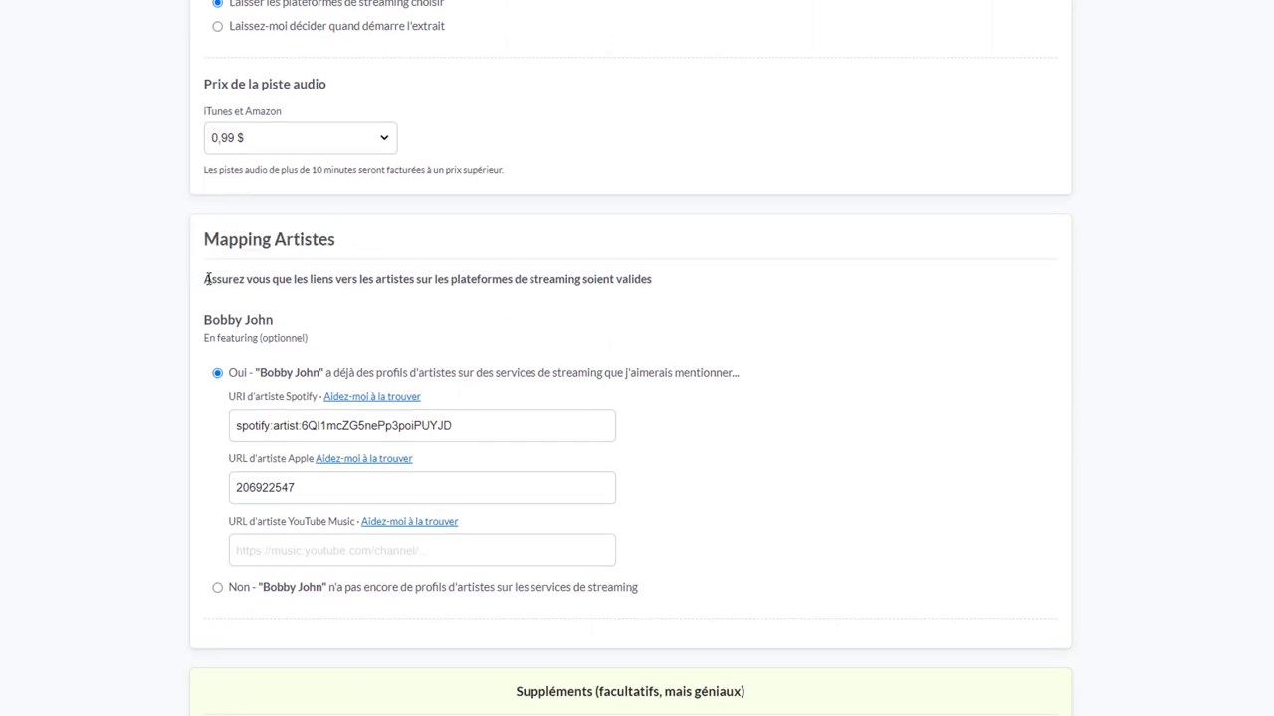
pyautogui.moveTo(210, 280); pyautogui.dragTo(655, 288)
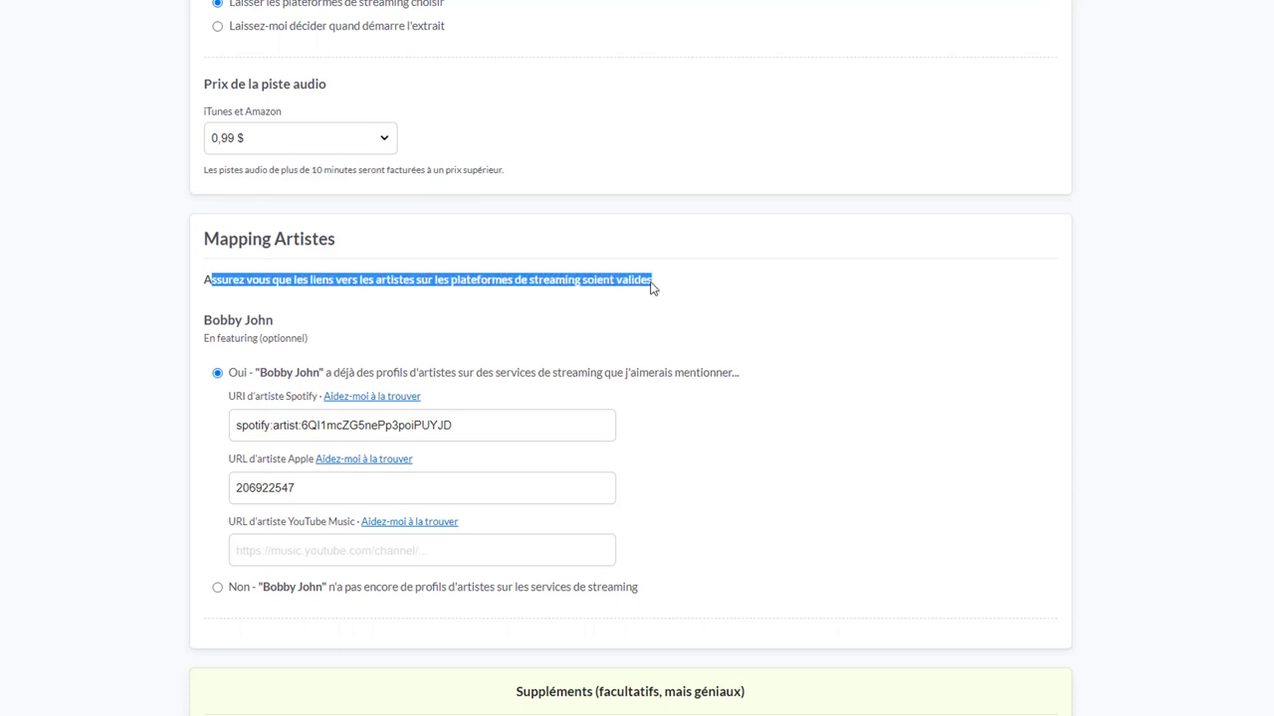
pyautogui.click(206, 320)
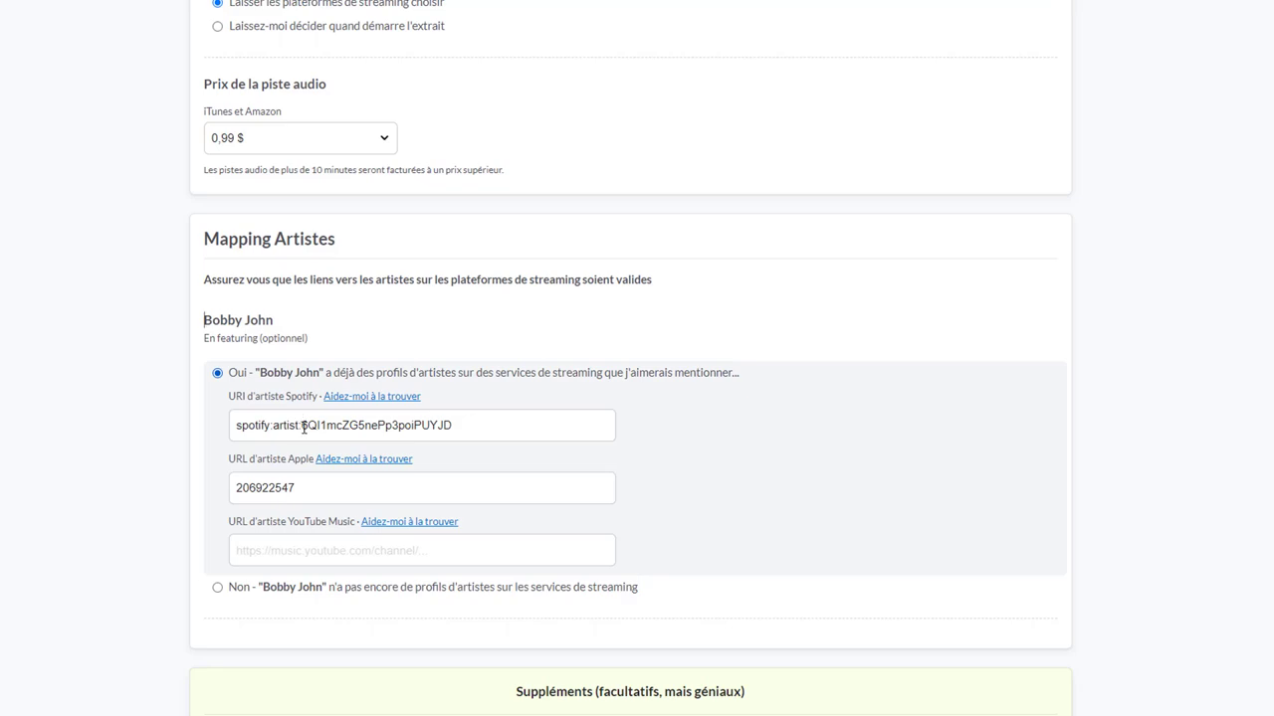
pyautogui.moveTo(302, 426); pyautogui.dragTo(323, 425)
pyautogui.click(497, 429)
# Replace the old Apple artist ID with the one copied from the Apple Music artist page
pyautogui.click(311, 488)
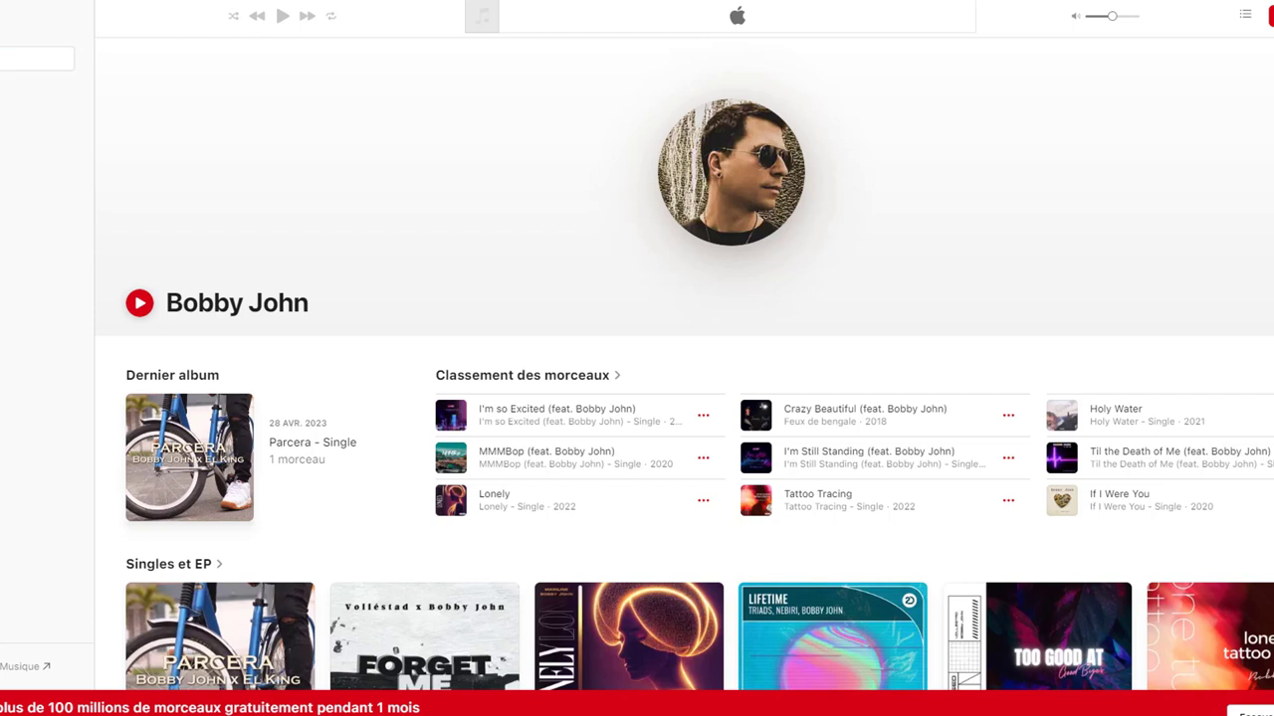
pyautogui.rightClick(257, 6)
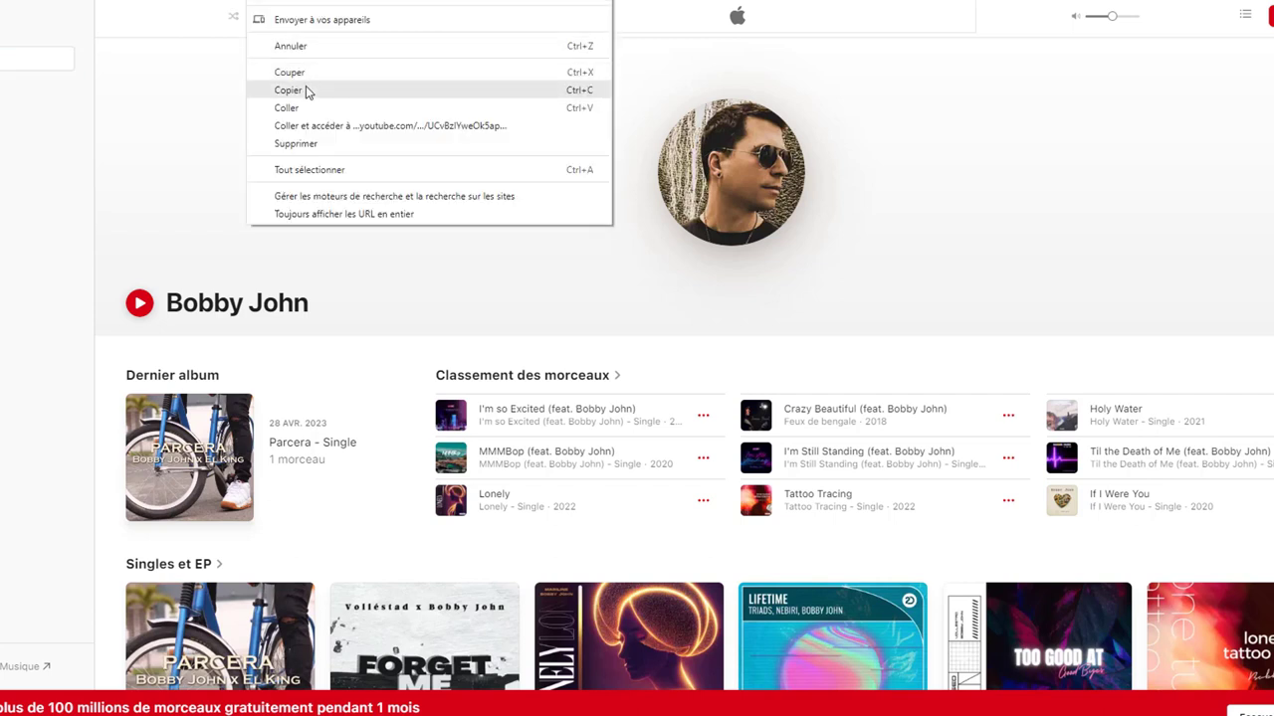
pyautogui.click(306, 86)
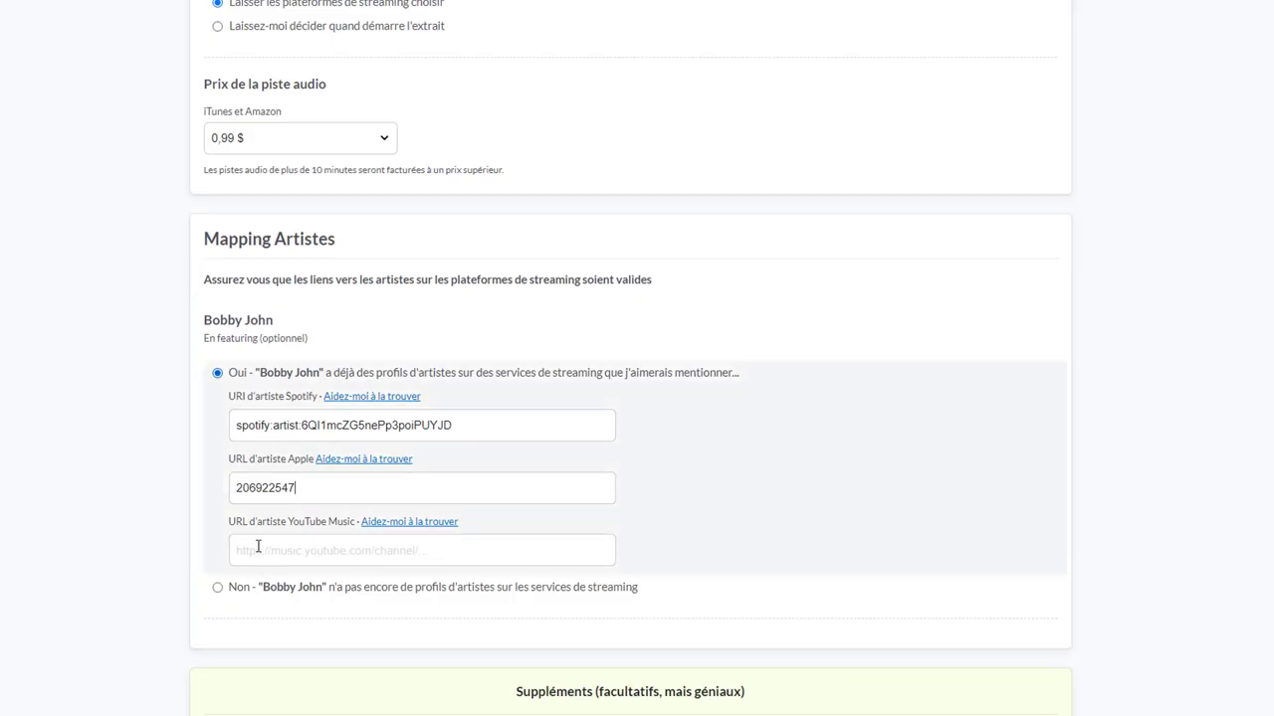
pyautogui.moveTo(321, 487); pyautogui.dragTo(33, 447)
pyautogui.press('BackSpace')
pyautogui.hotkey('ctrl', 'v')
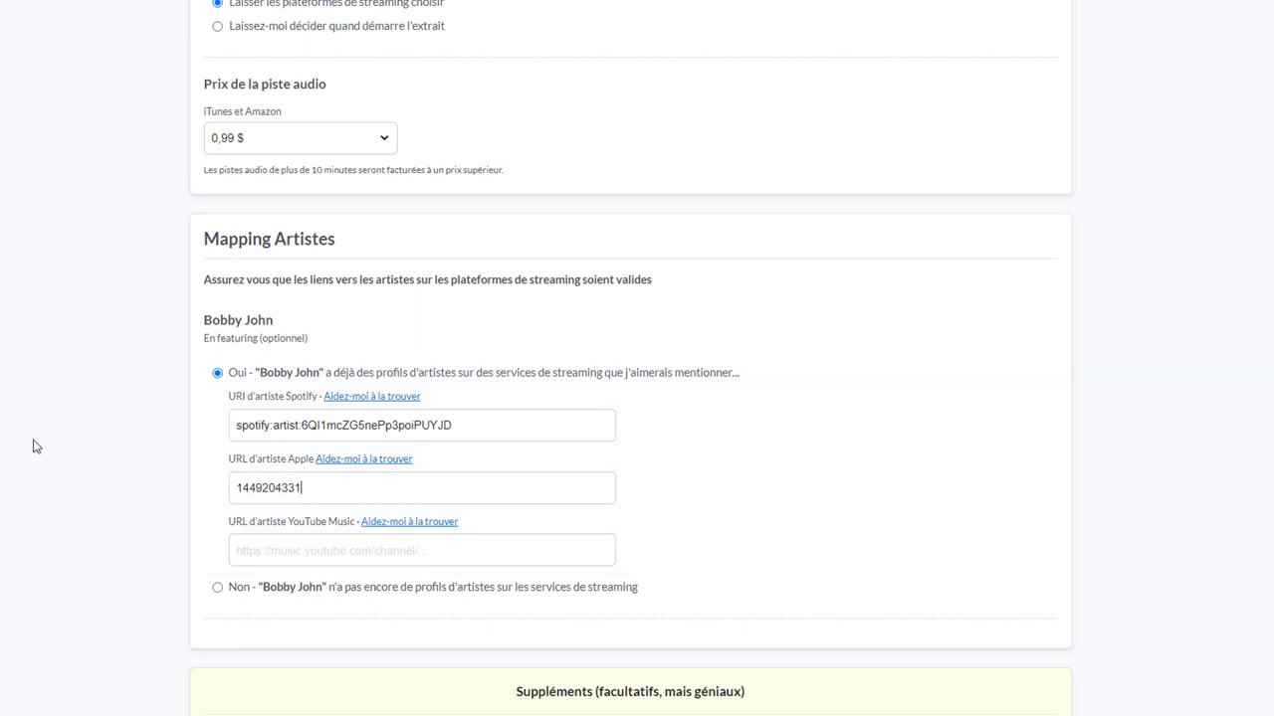
# Copy the featured artist's YouTube Music channel link using Partager on the artist page
pyautogui.click(354, 551)
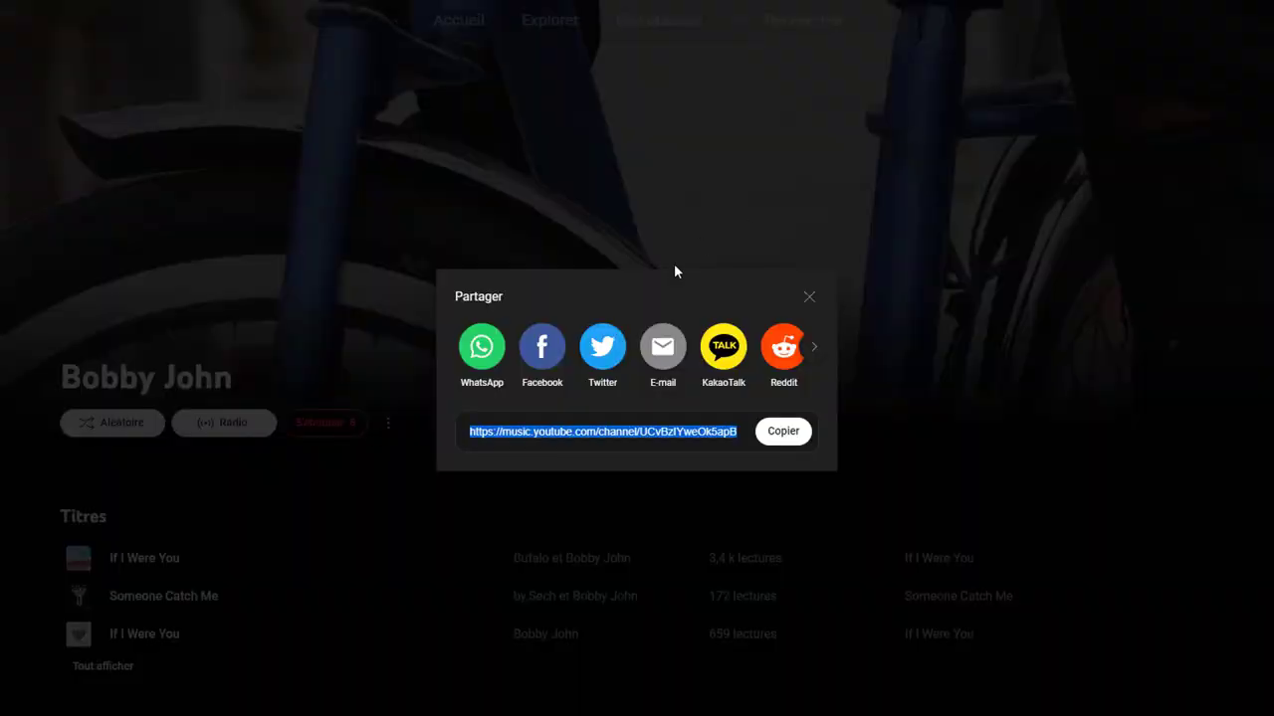
pyautogui.click(810, 304)
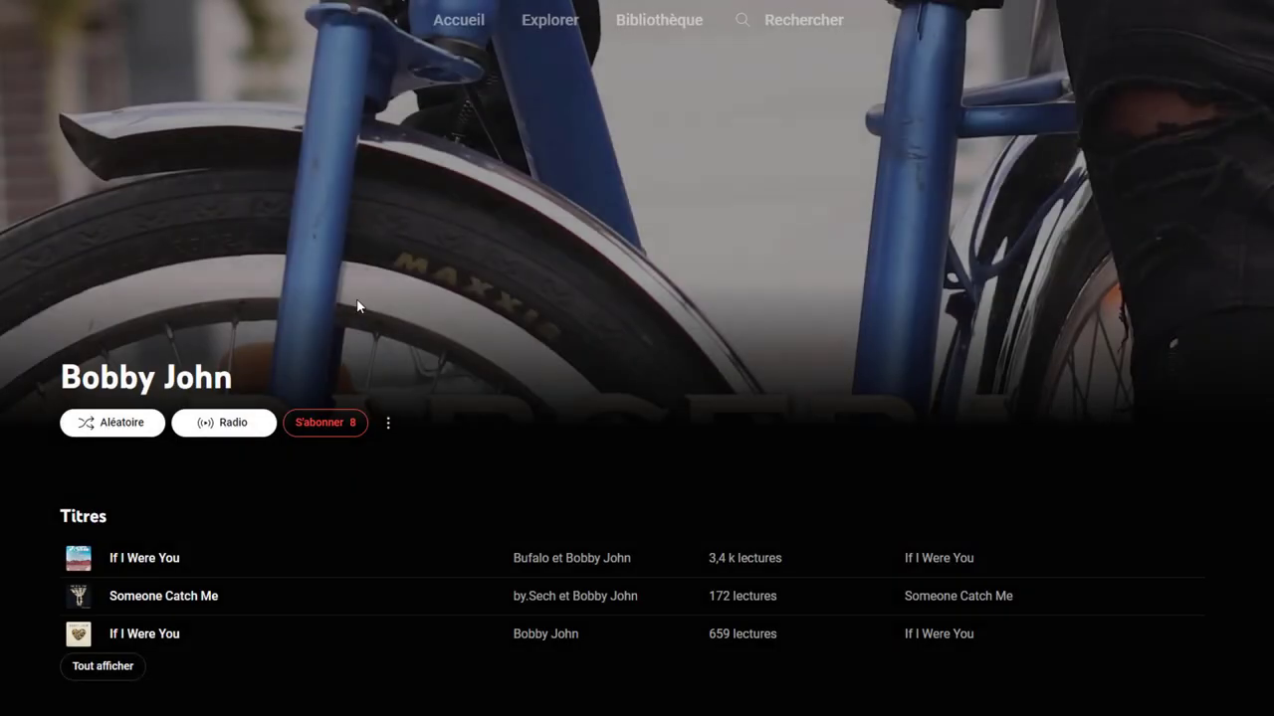
pyautogui.click(388, 423)
pyautogui.click(507, 468)
pyautogui.click(783, 431)
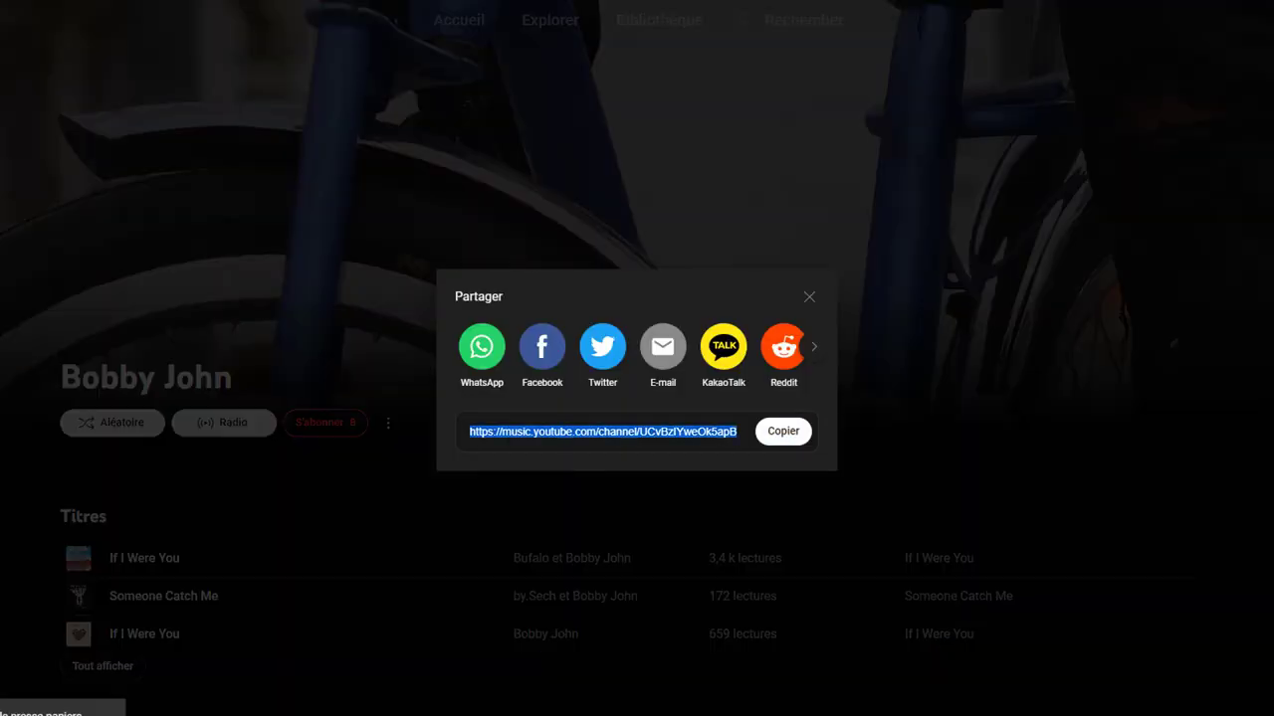
pyautogui.click(337, 542)
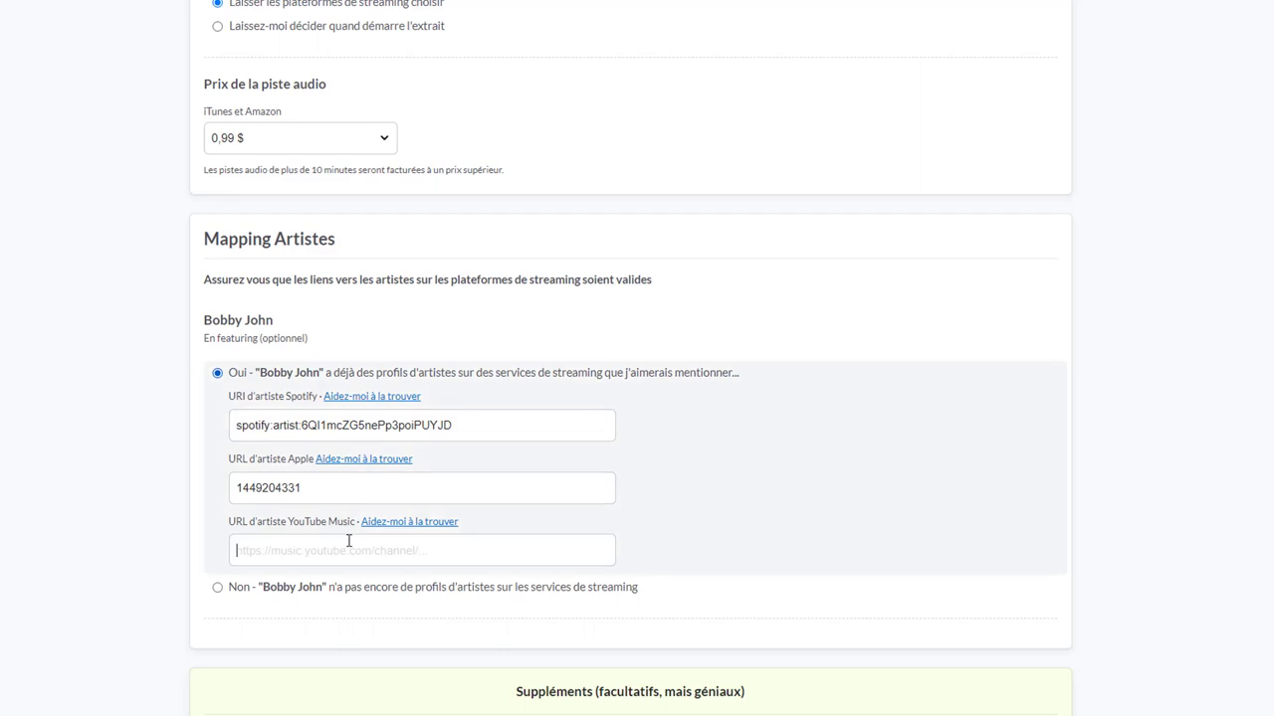
# Paste the YouTube Music channel URL into the artist mapping and scroll through the form to check it
pyautogui.write('https://music.youtube.com/channel/UCvBzIYweOk5apBYSQq5Hcfw?feature=share')
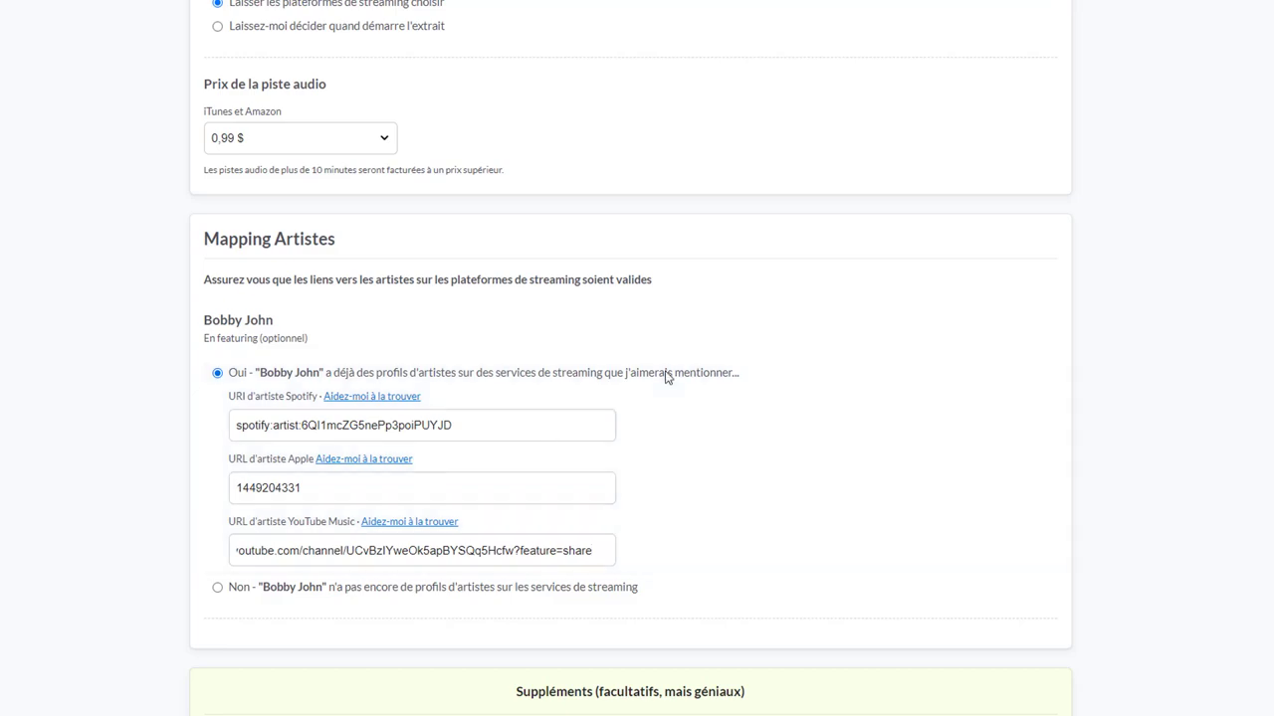
pyautogui.scroll(-3, 665, 372)
pyautogui.scroll(2, 703, 335)
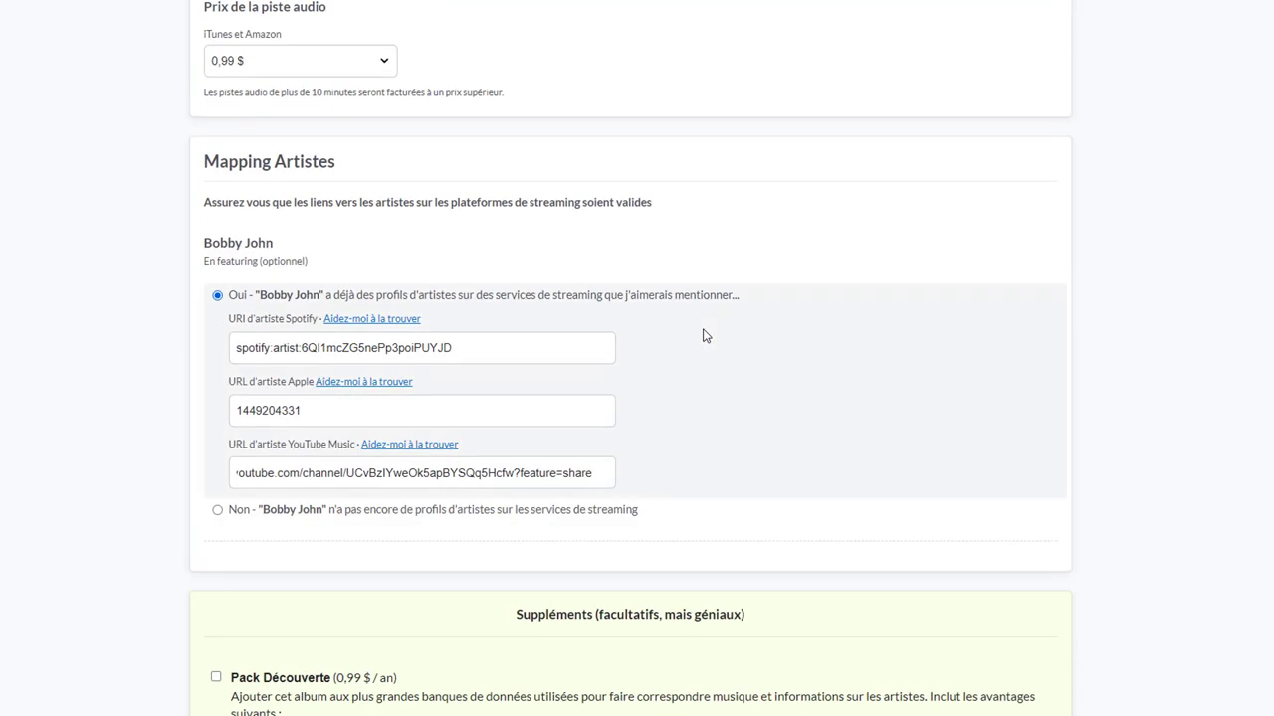
pyautogui.scroll(-5, 702, 336)
pyautogui.scroll(15, 707, 335)
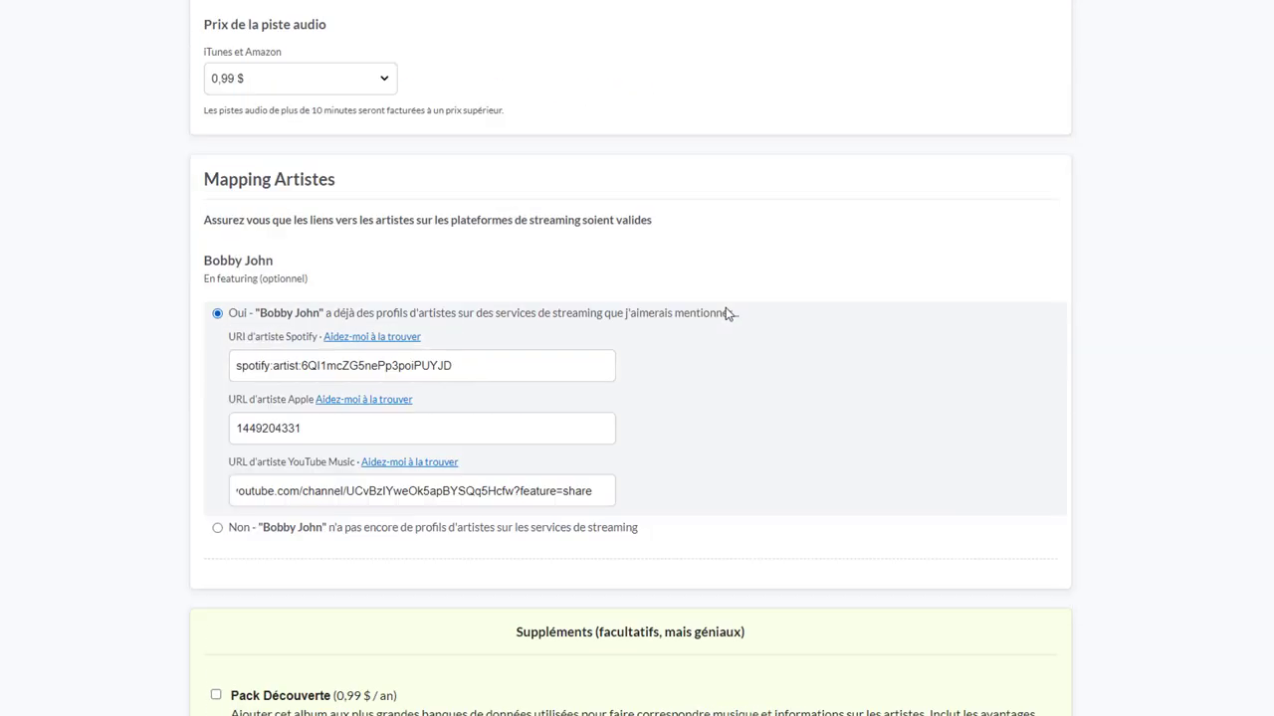
pyautogui.scroll(-20, 742, 336)
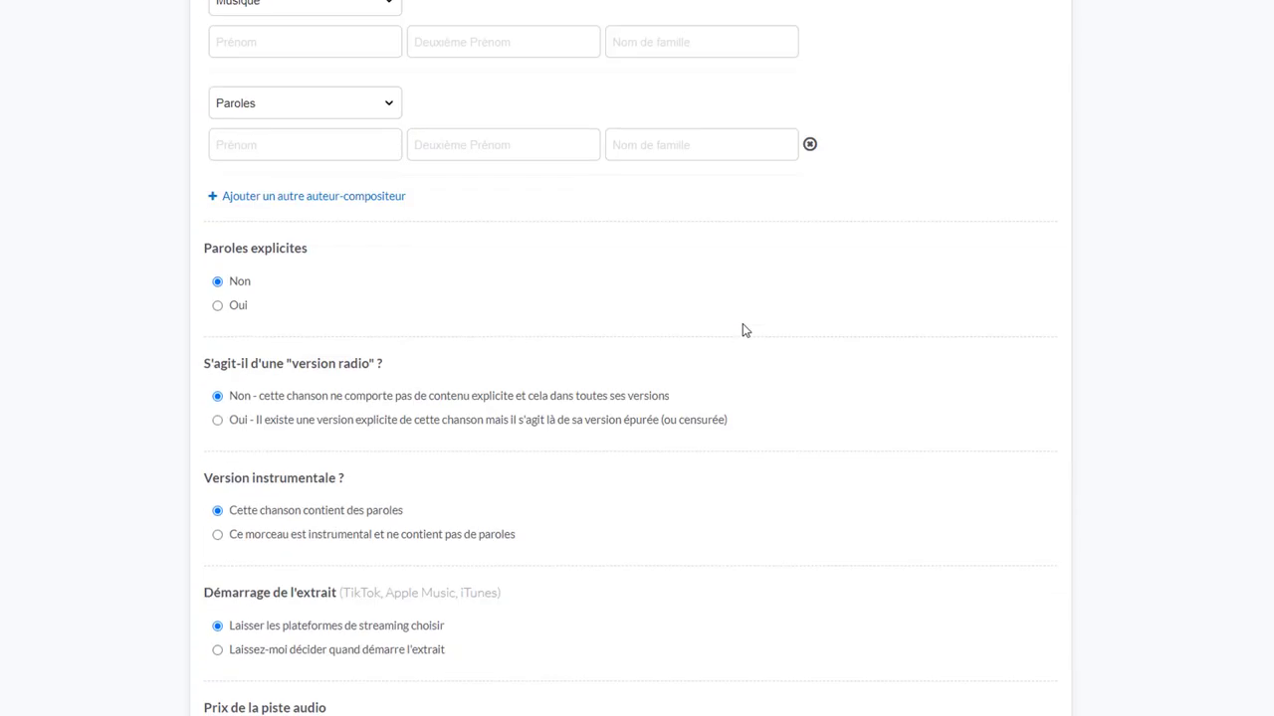
pyautogui.scroll(-3, 742, 336)
pyautogui.scroll(7, 744, 338)
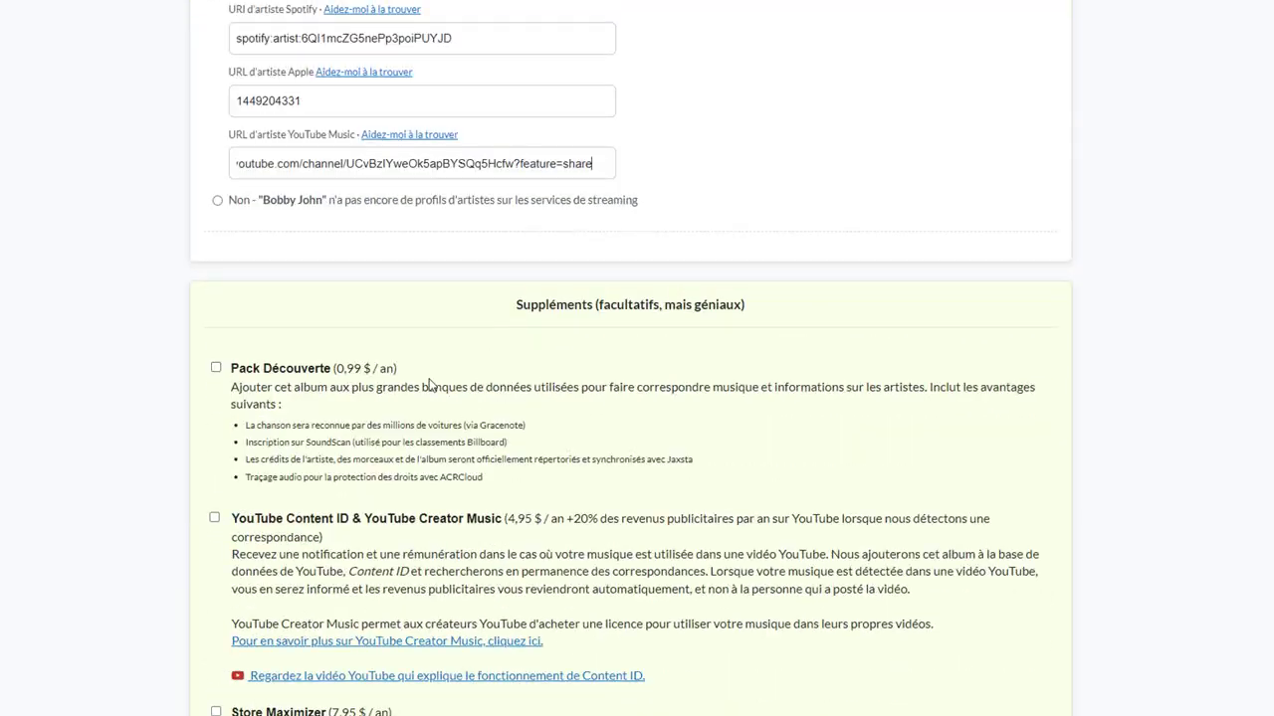
pyautogui.scroll(-12, 570, 406)
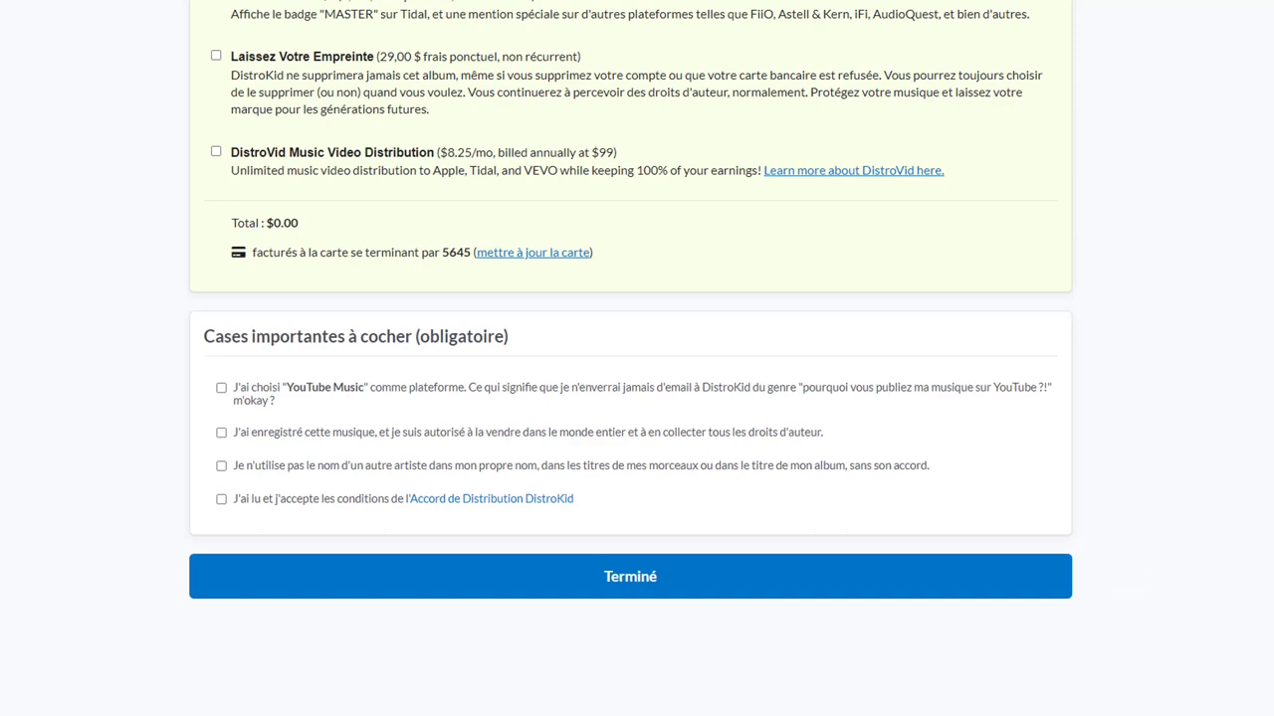
pyautogui.scroll(20, 636, 358)
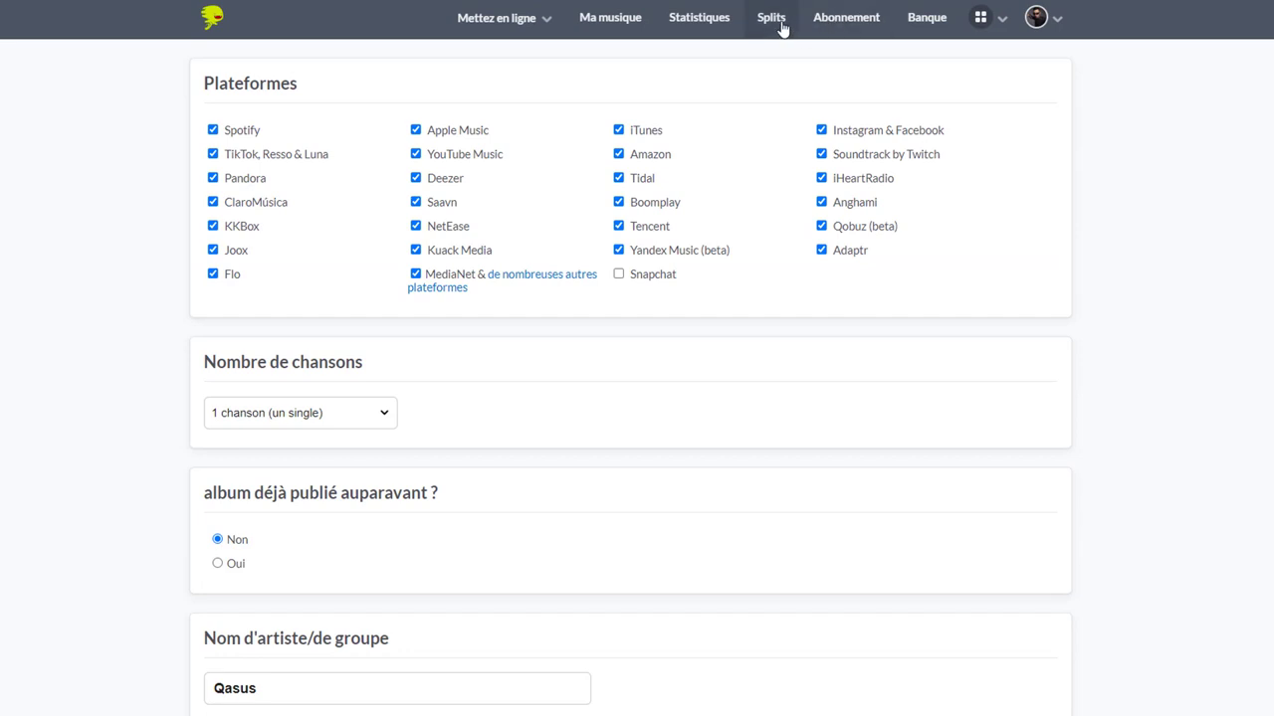
# Go to the Splits page, confirming departure from the upload form
pyautogui.click(782, 30)
pyautogui.click(704, 87)
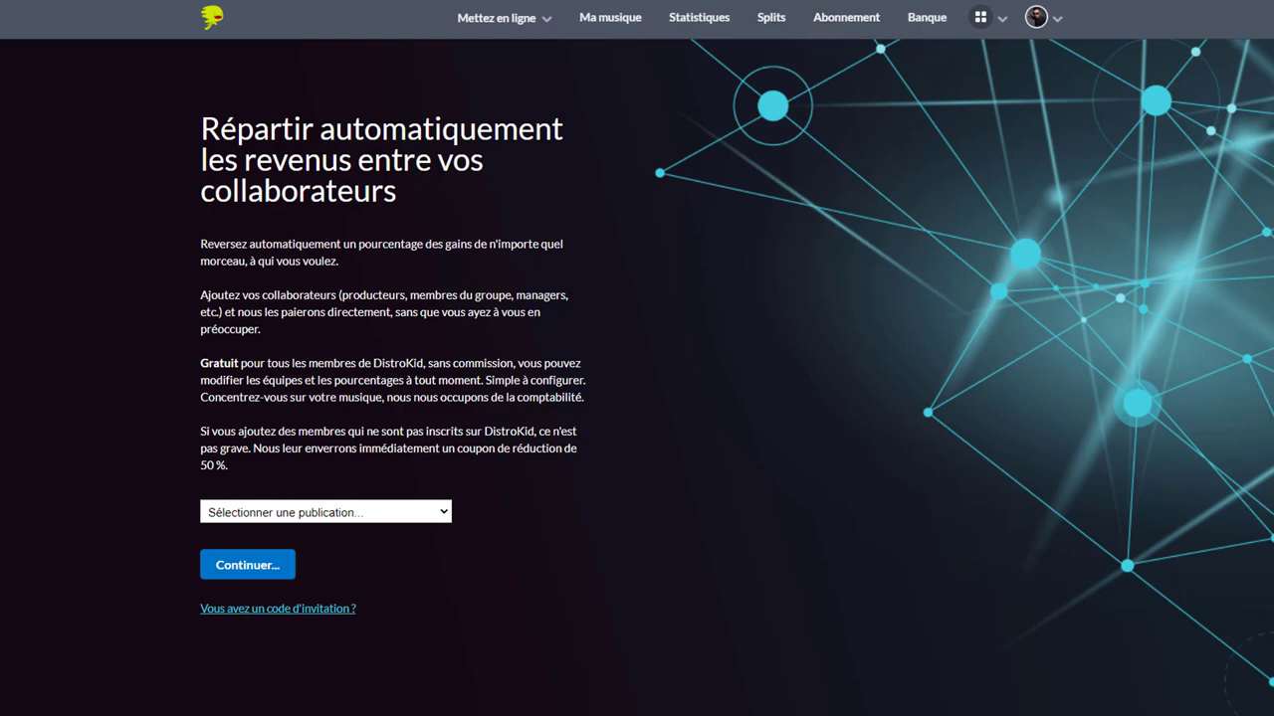
pyautogui.moveTo(201, 129); pyautogui.dragTo(479, 184)
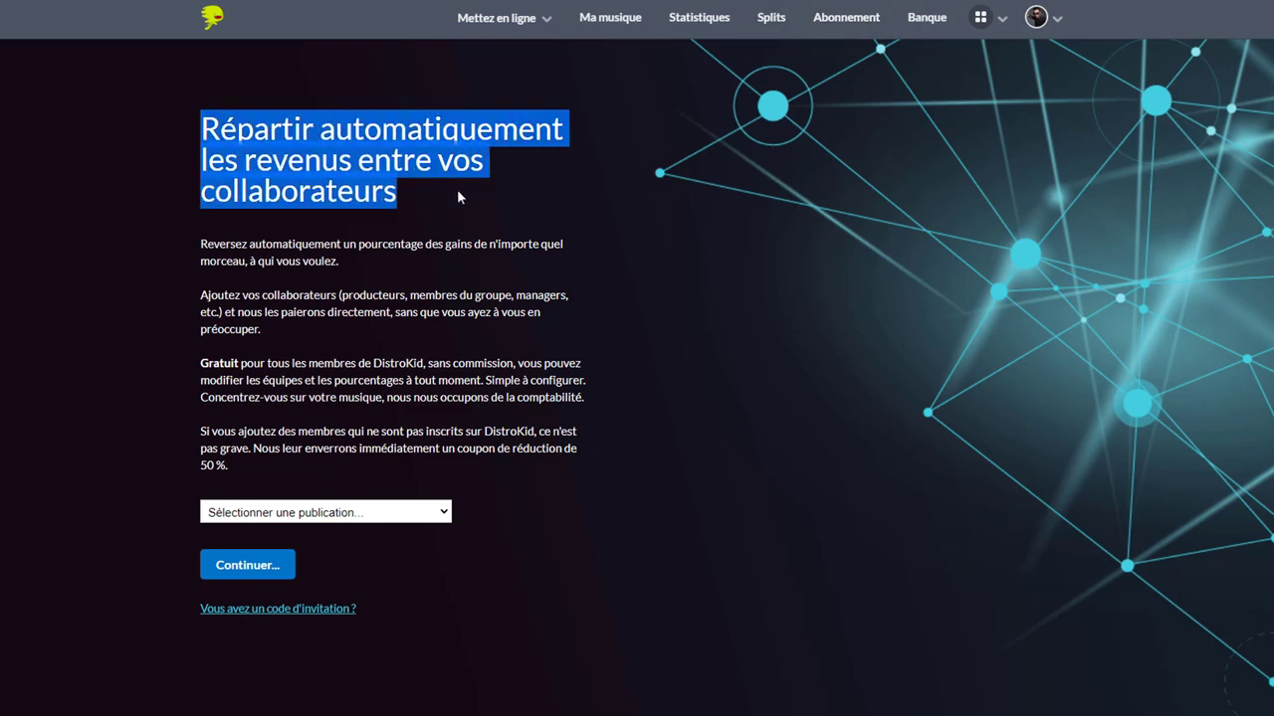
pyautogui.click(396, 191)
# Read the Splits explanation, including the free-splits note and the 50 % coupon
pyautogui.moveTo(199, 244); pyautogui.dragTo(564, 276)
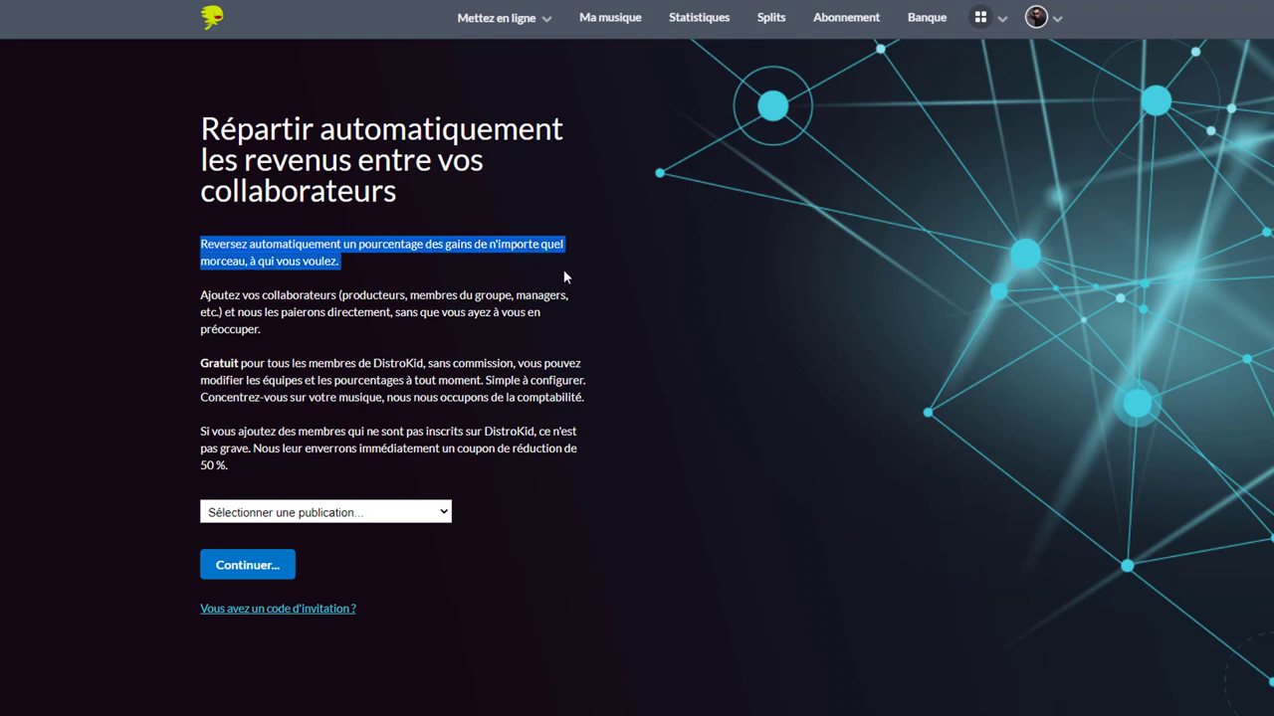
pyautogui.click(447, 268)
pyautogui.moveTo(199, 296); pyautogui.dragTo(573, 336)
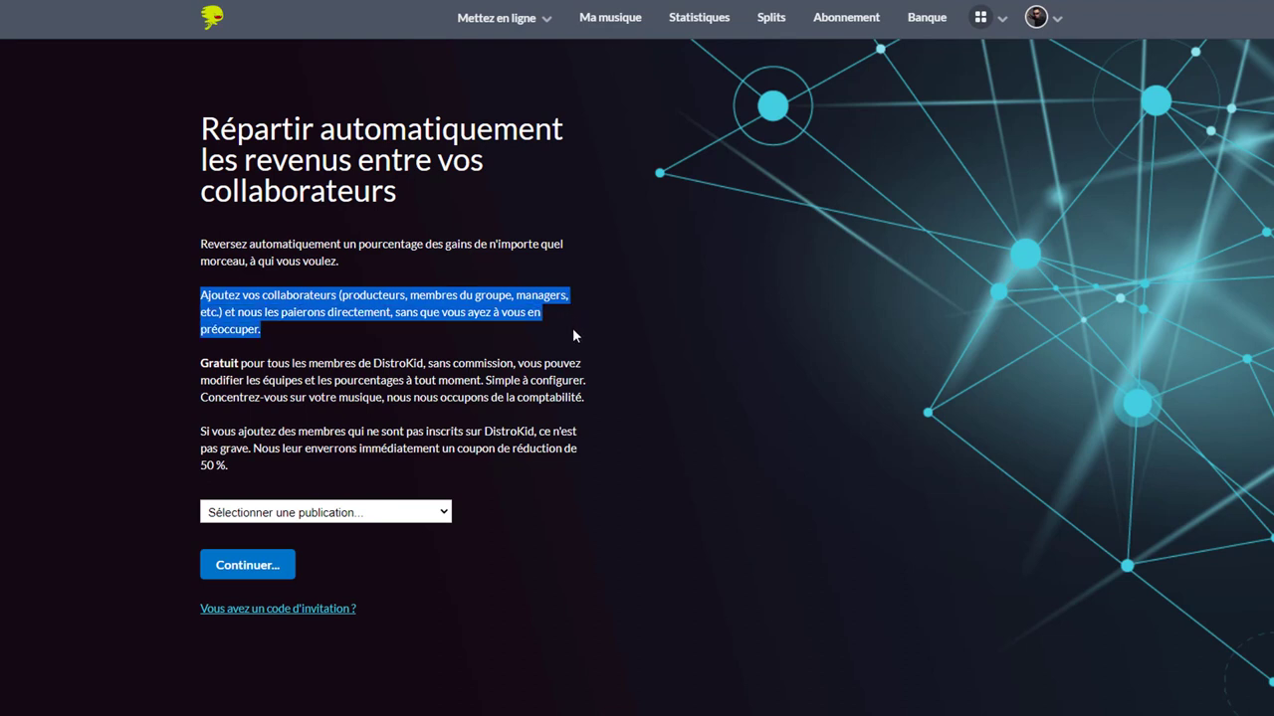
pyautogui.click(493, 323)
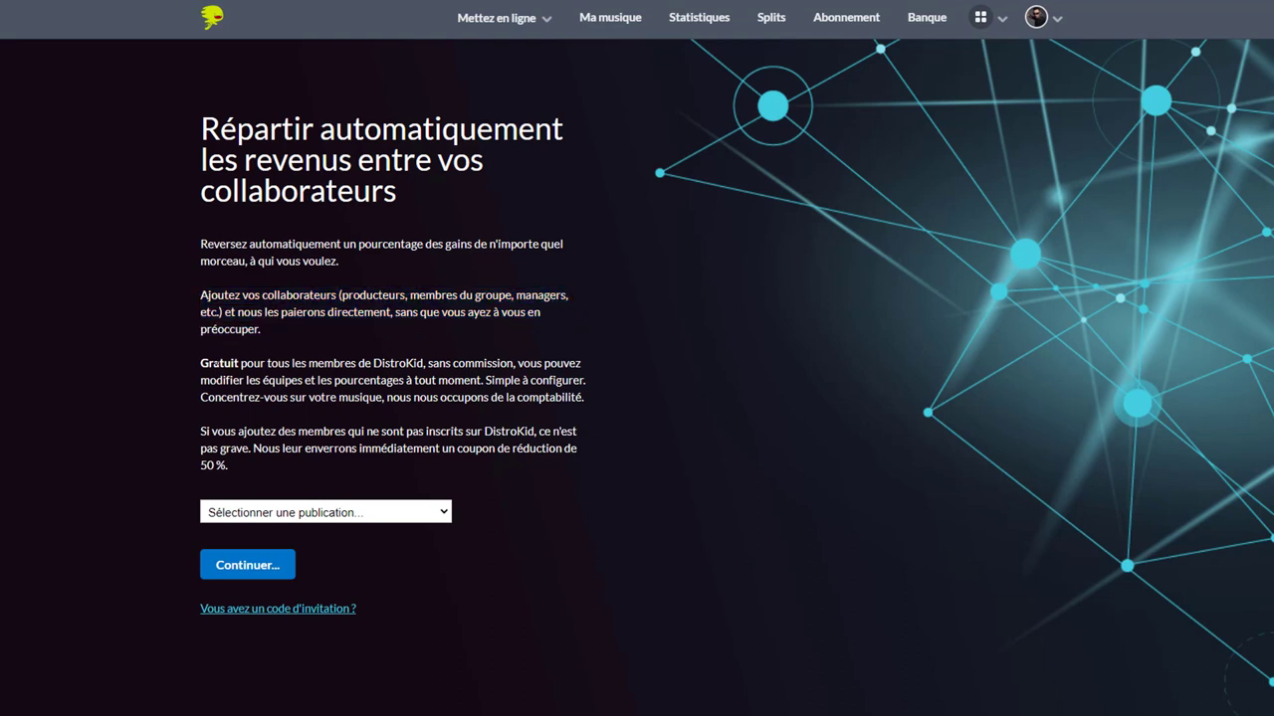
pyautogui.moveTo(200, 364); pyautogui.dragTo(513, 364)
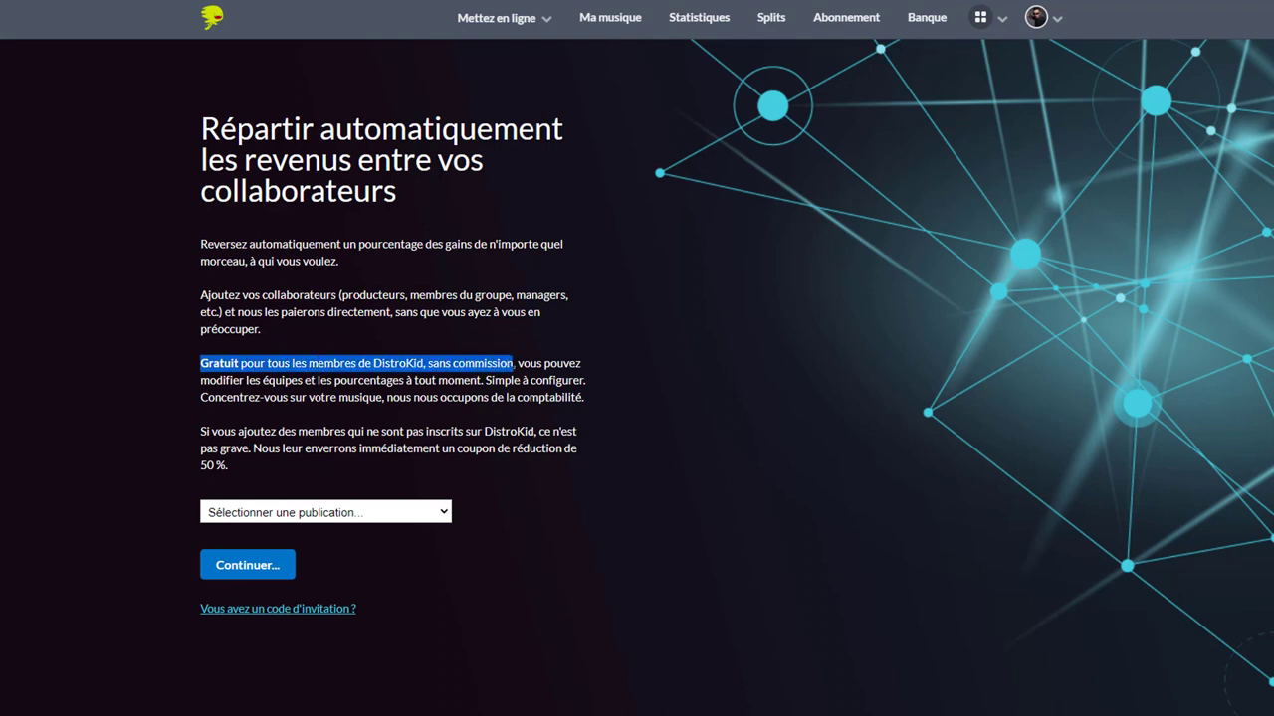
pyautogui.click(500, 364)
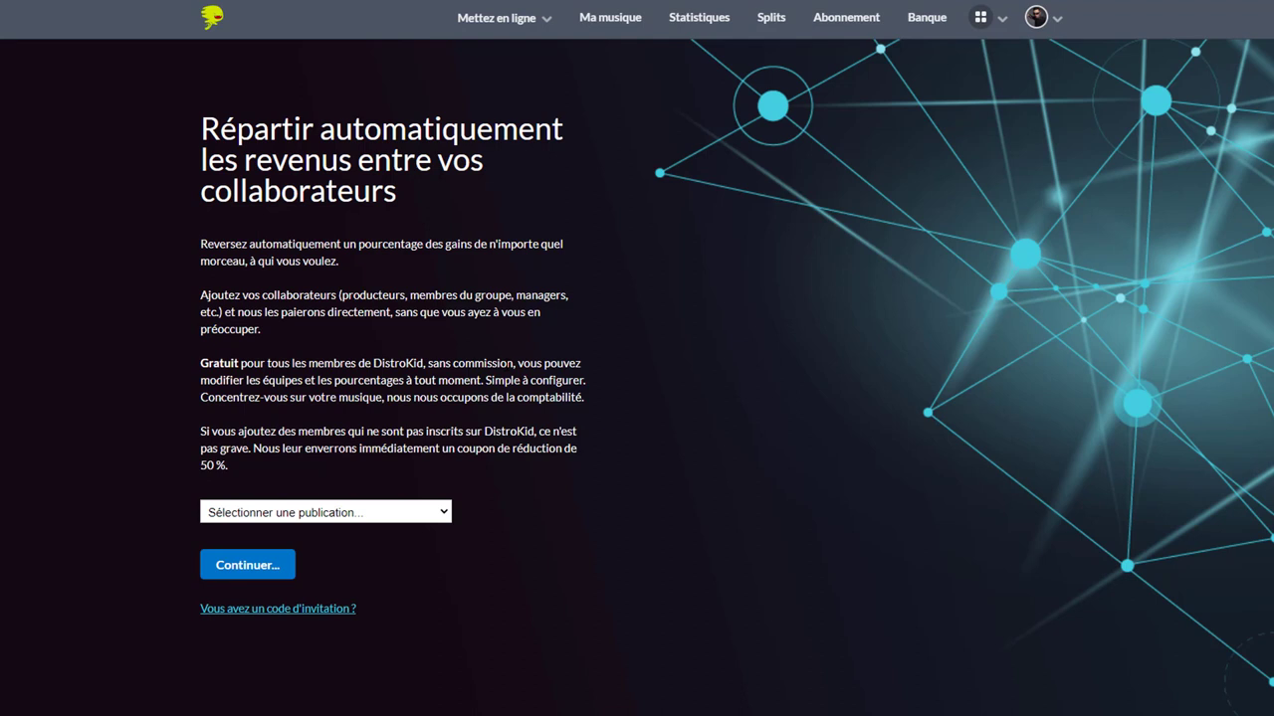
pyautogui.moveTo(200, 431); pyautogui.dragTo(581, 434)
pyautogui.click(391, 449)
pyautogui.moveTo(261, 449); pyautogui.dragTo(583, 463)
pyautogui.click(496, 451)
# Select the release Decode in the dropdown and continue to its split editor
pyautogui.click(389, 514)
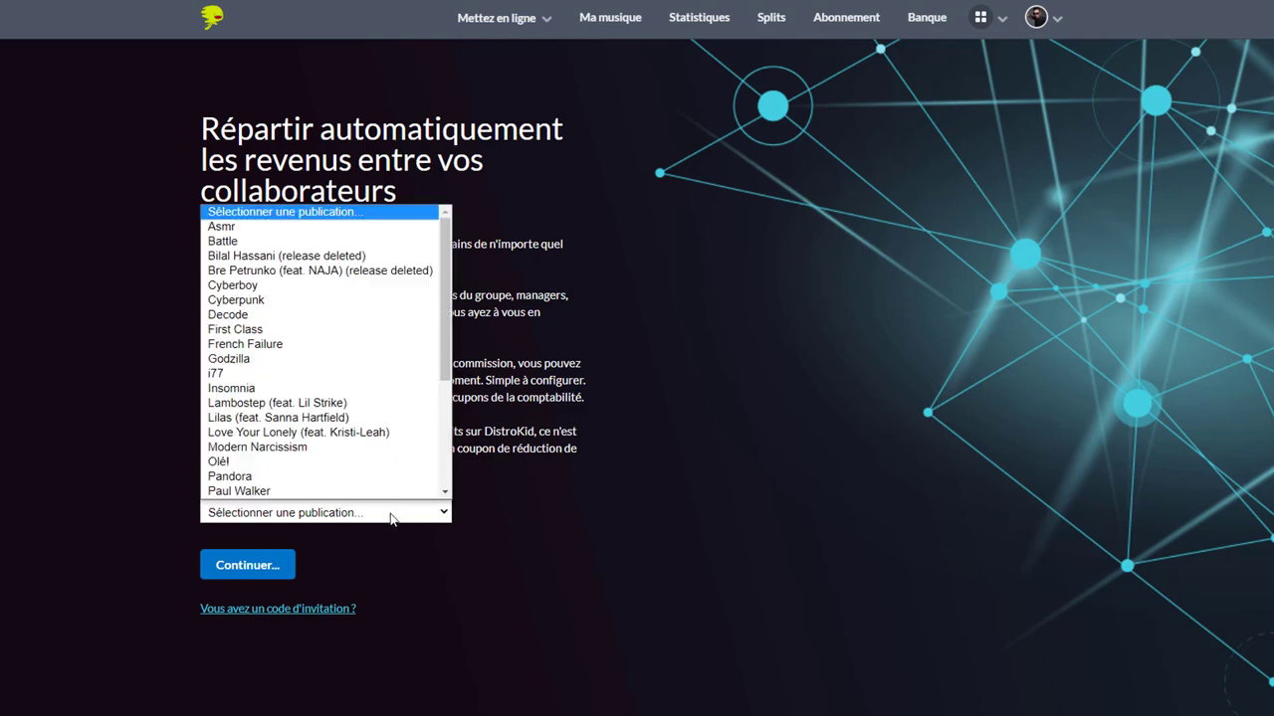
pyautogui.click(334, 316)
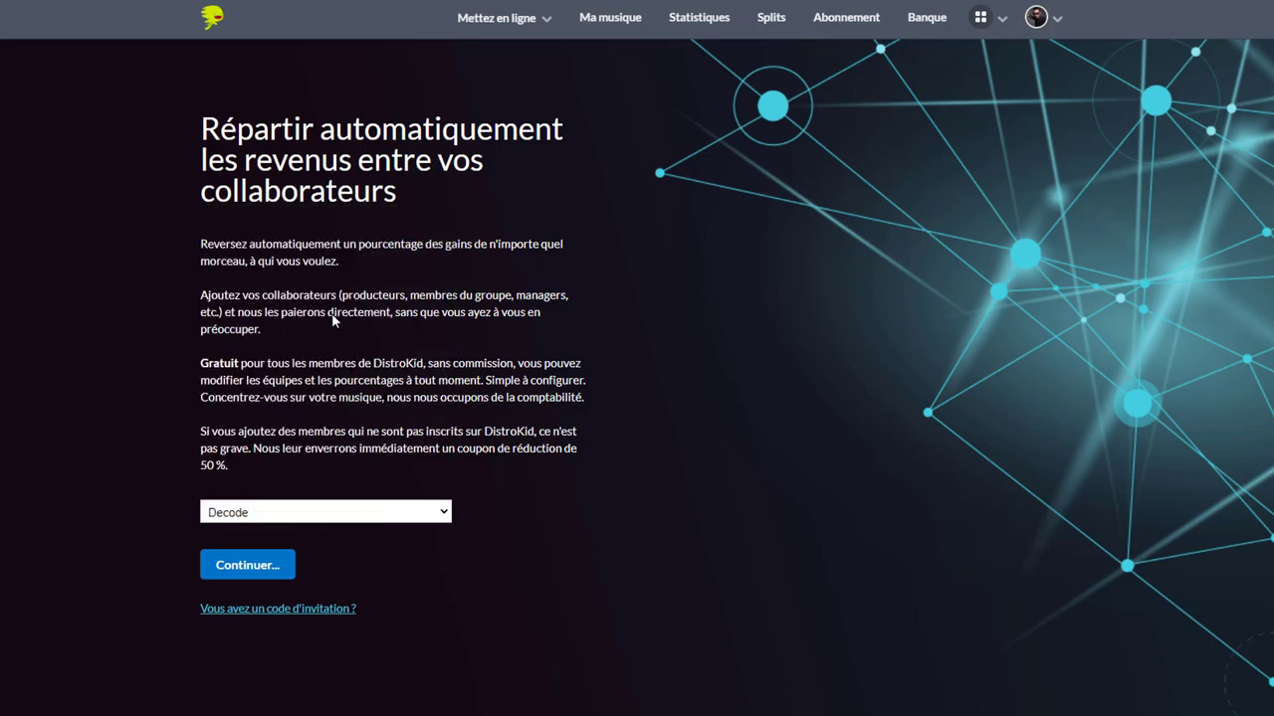
pyautogui.click(261, 576)
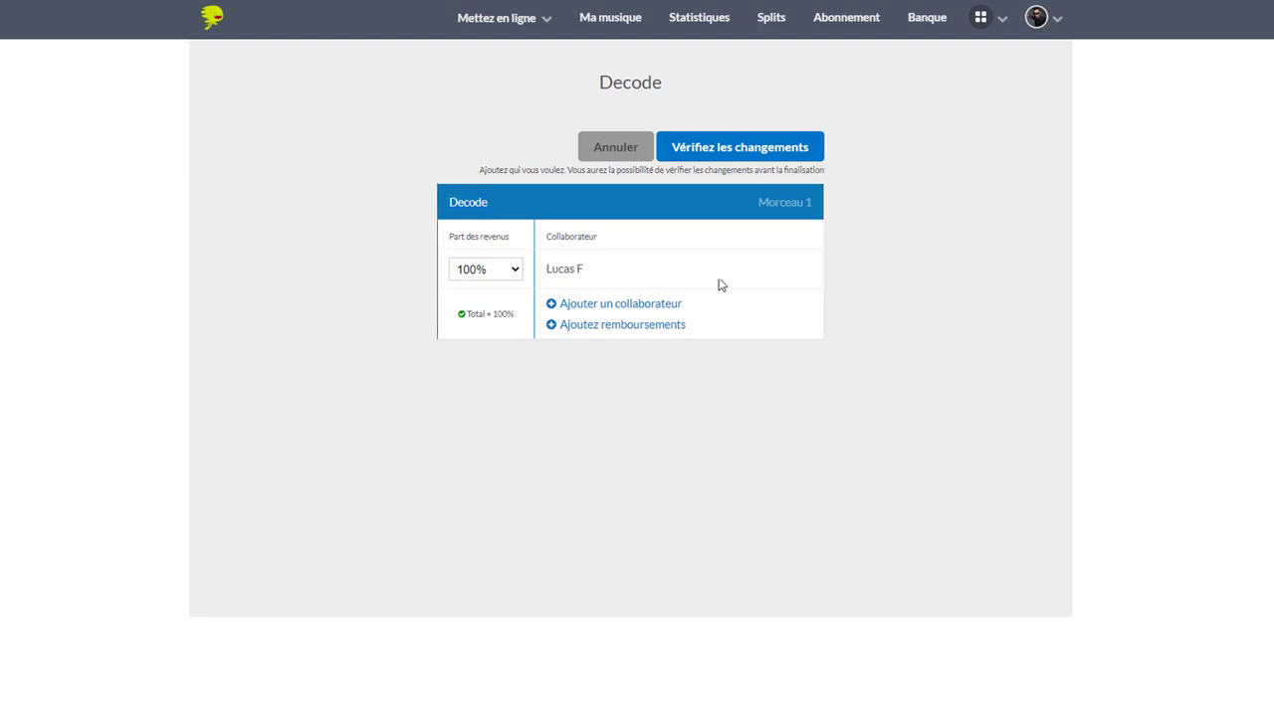
# Add an existing collaborator to Decode's split and set their Part des revenus to 30%
pyautogui.click(647, 306)
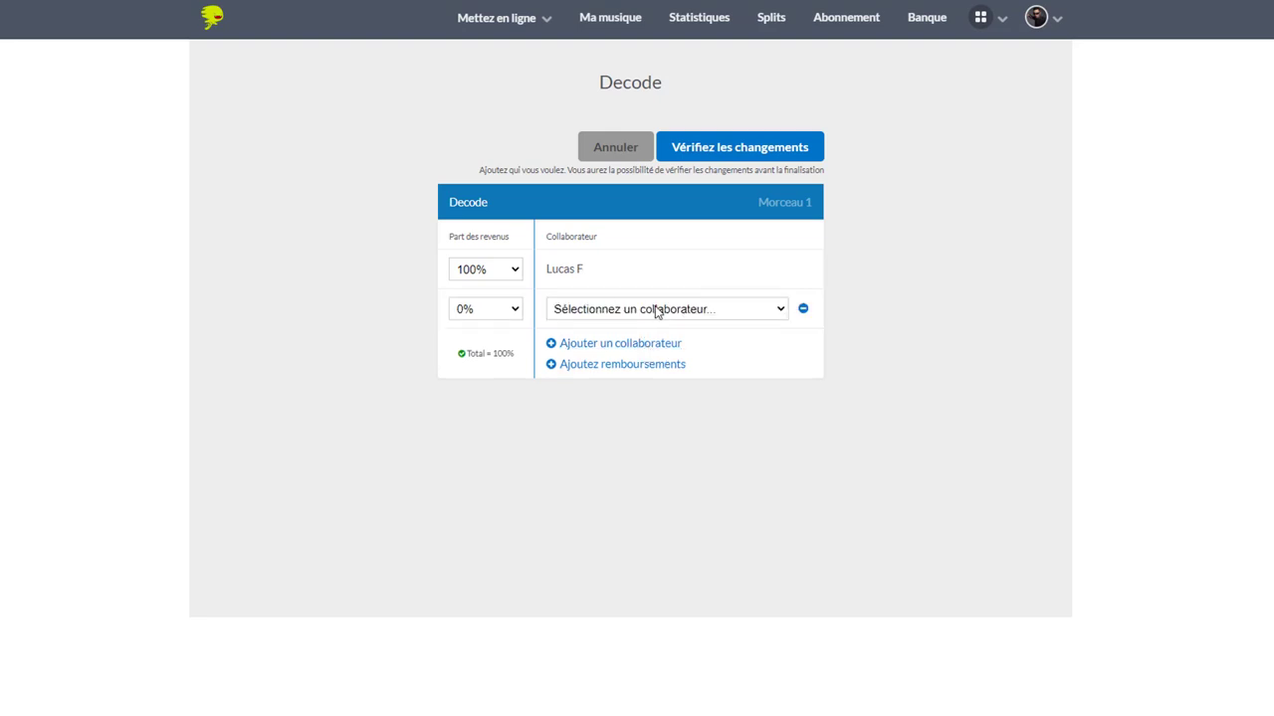
pyautogui.click(657, 311)
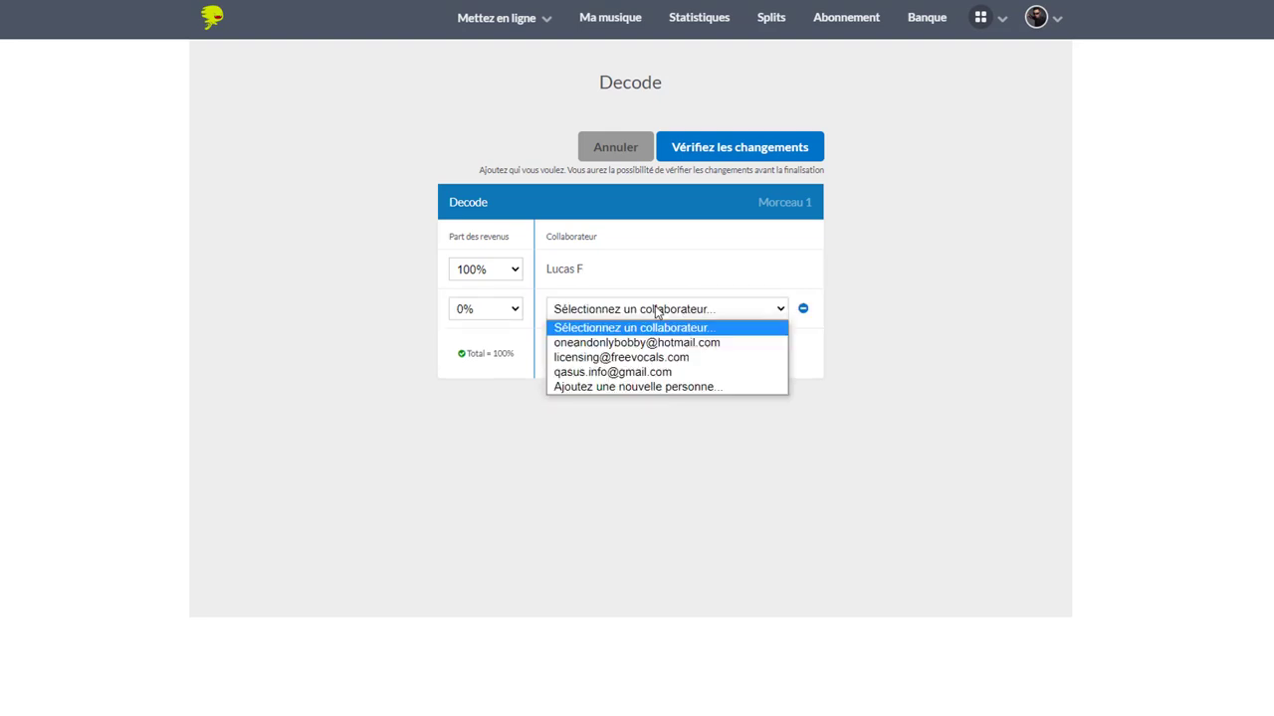
pyautogui.click(631, 390)
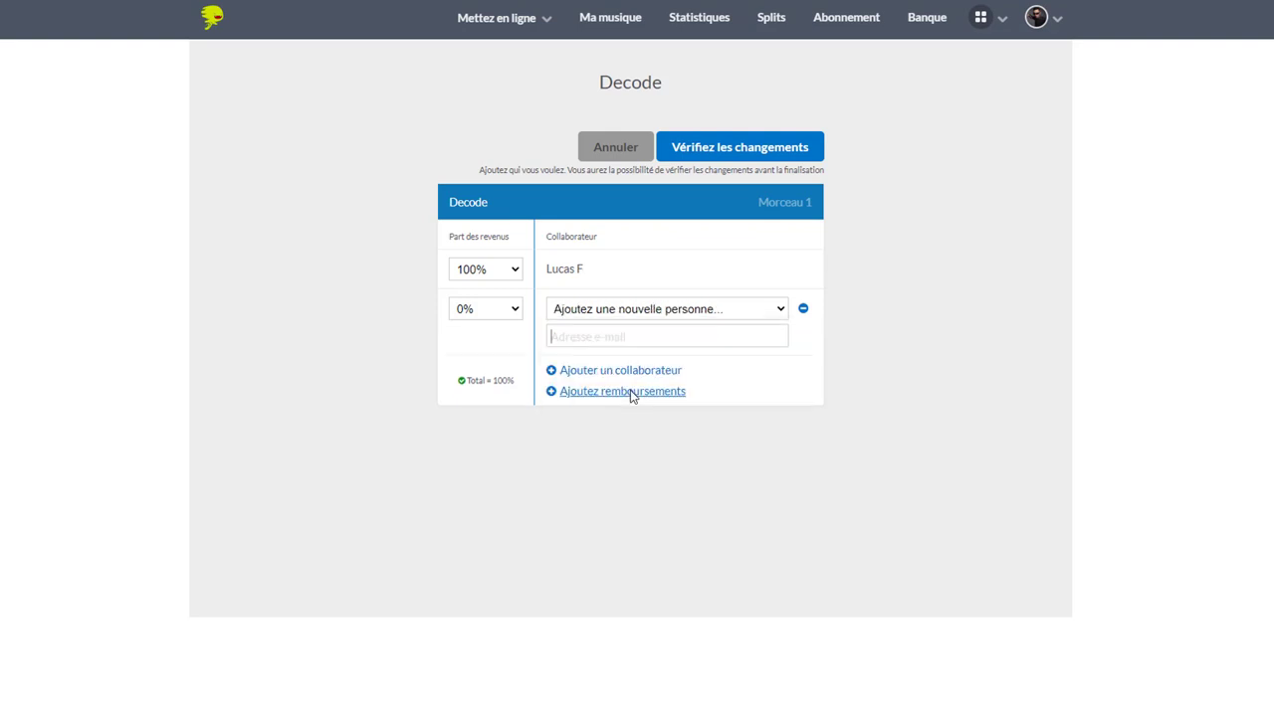
pyautogui.click(643, 336)
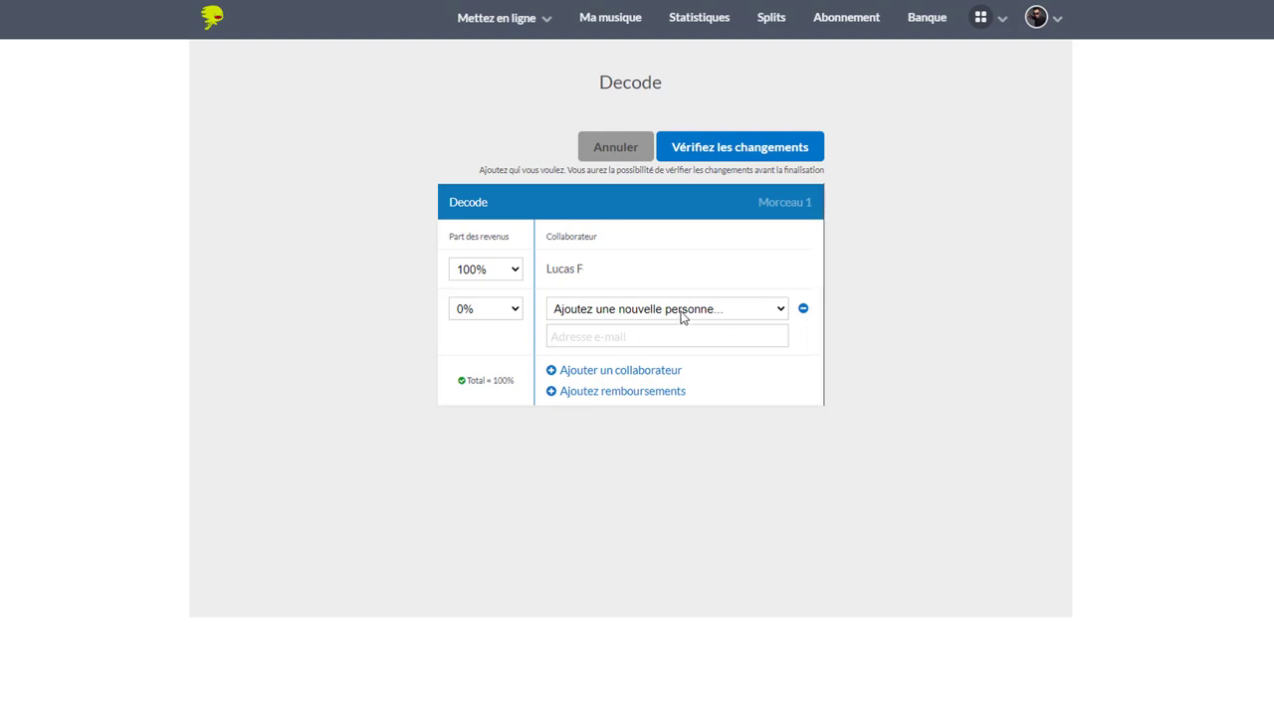
pyautogui.click(683, 309)
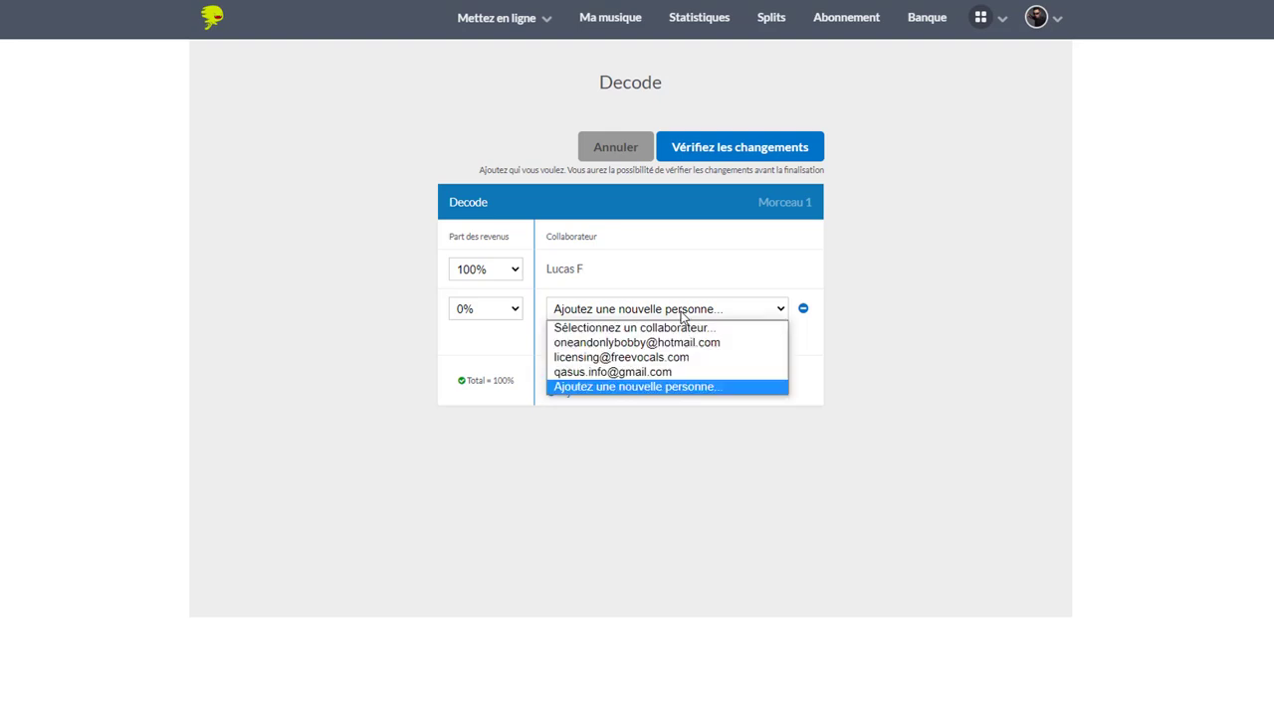
pyautogui.click(673, 345)
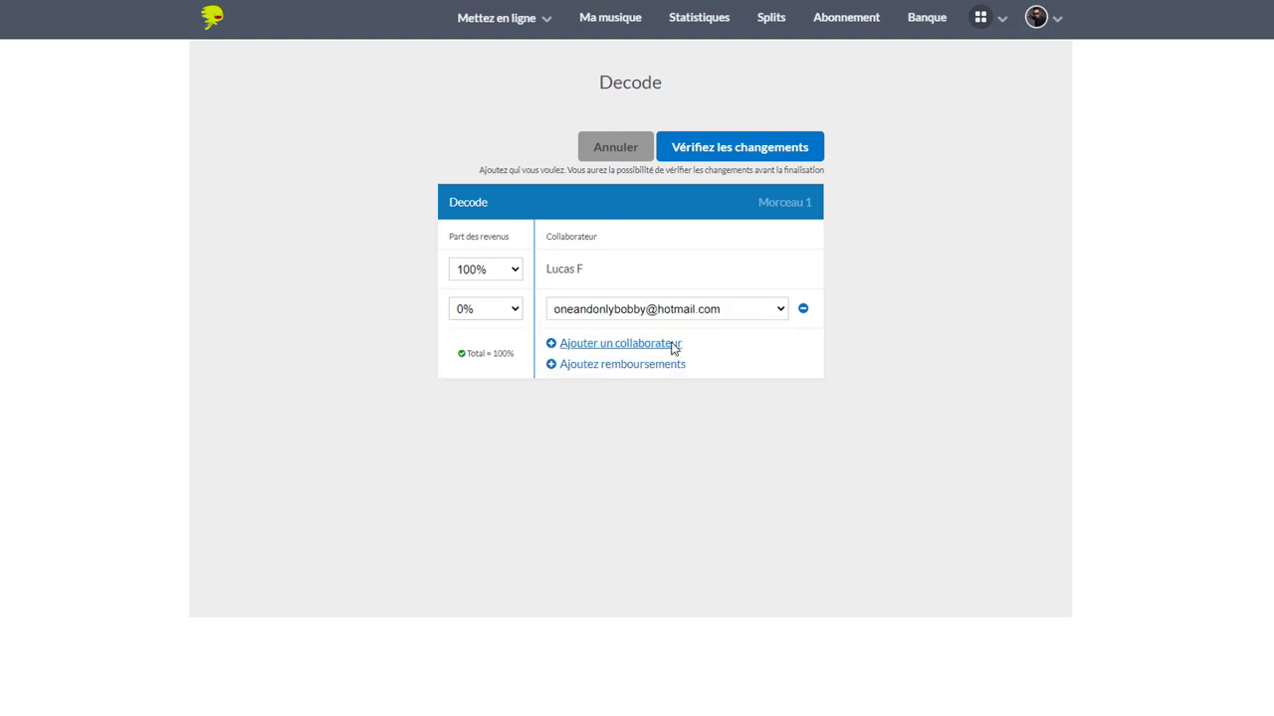
pyautogui.click(476, 313)
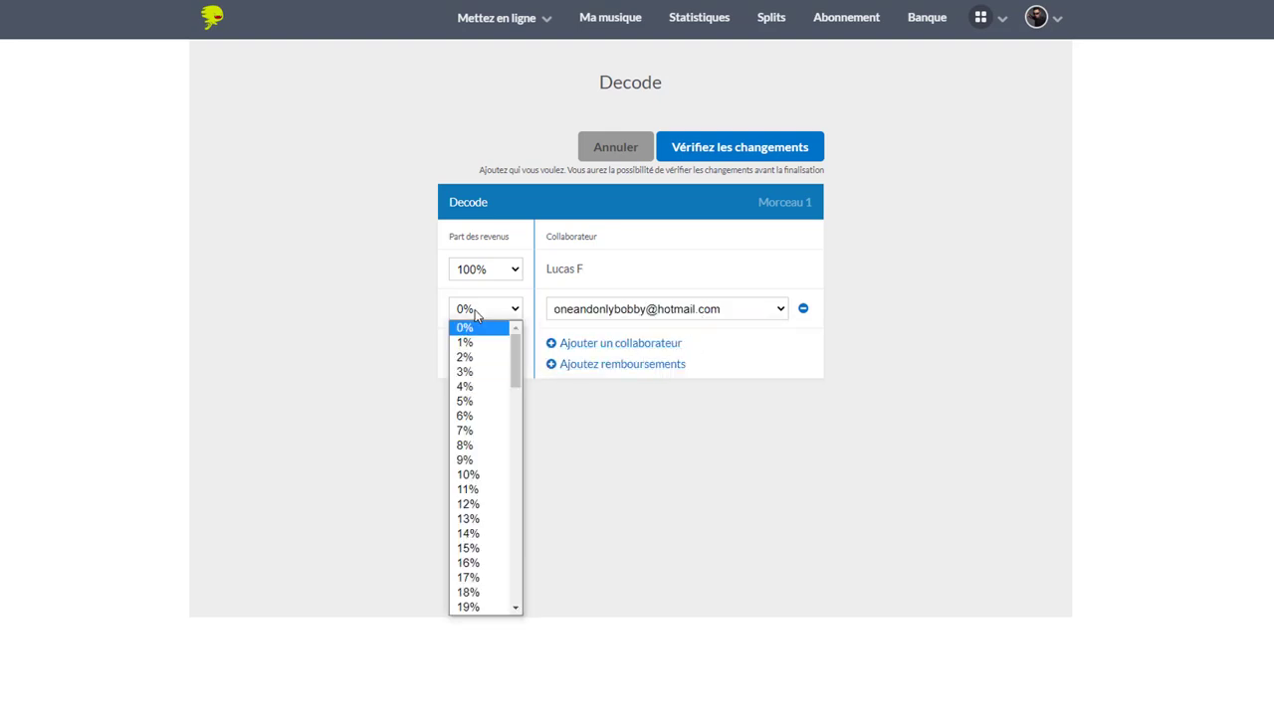
pyautogui.scroll(-3, 477, 459)
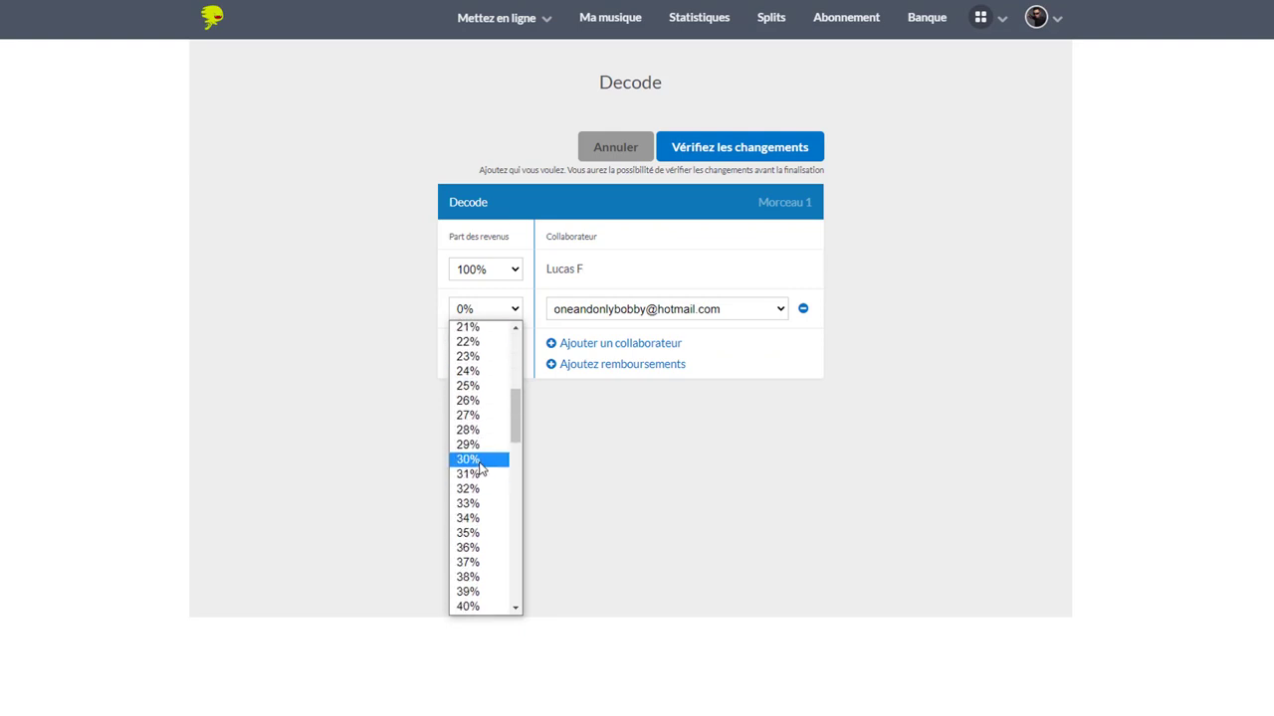
pyautogui.click(480, 460)
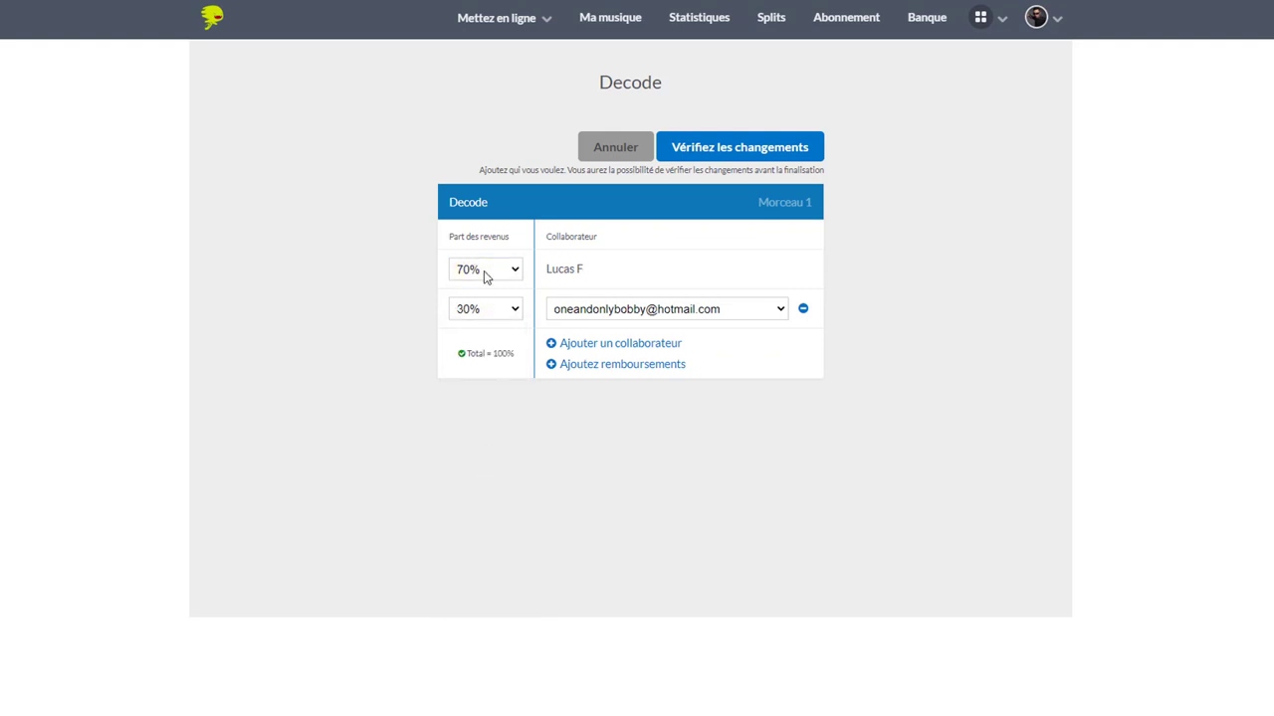